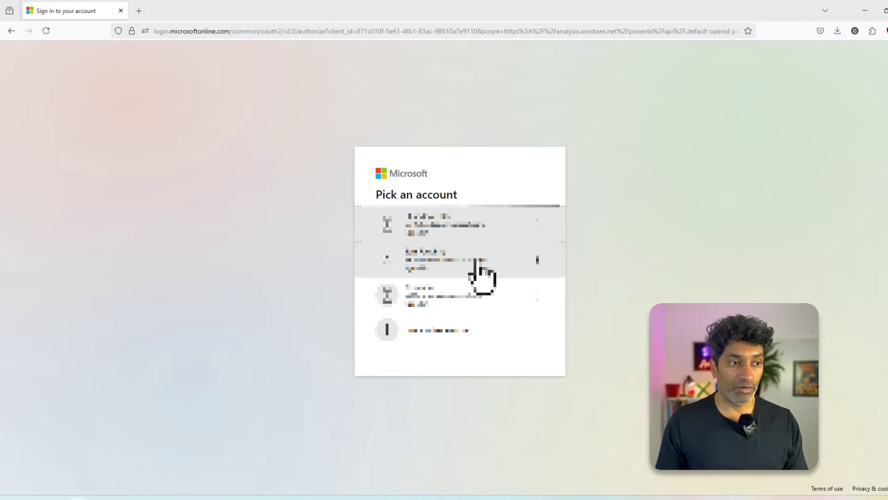
- Sign in with the listed account and go to Browse to view the Recent items
{"action": "left_click", "coordinate": [481, 258]}
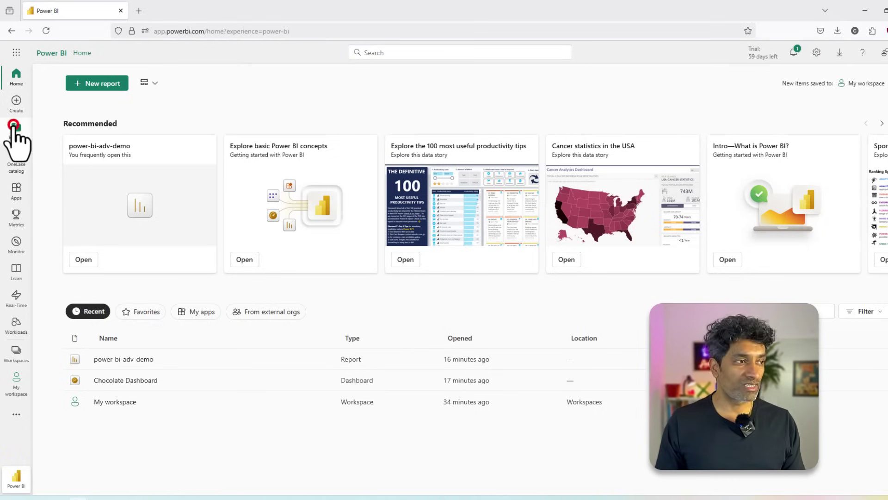
{"action": "left_click", "coordinate": [16, 128]}
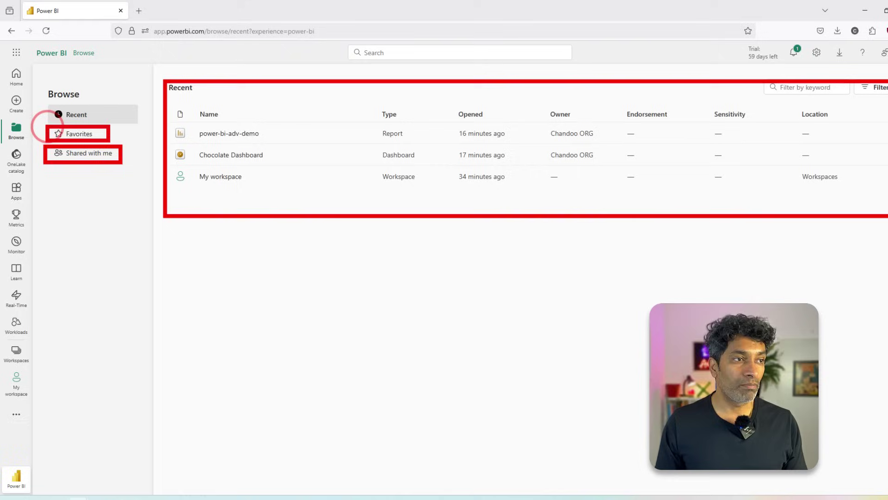
- In Shared with me, sort by Shared date newest first and scroll to power-bi-adv-demo
{"action": "left_click", "coordinate": [94, 152]}
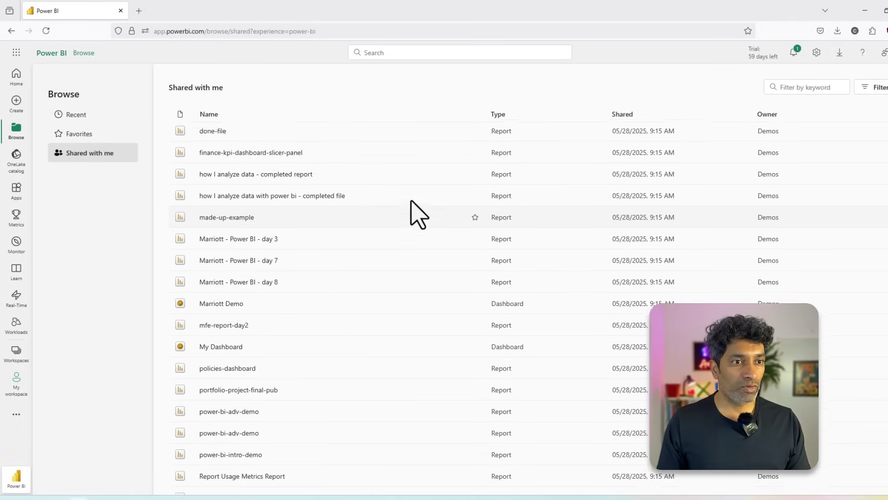
{"action": "left_click", "coordinate": [623, 115]}
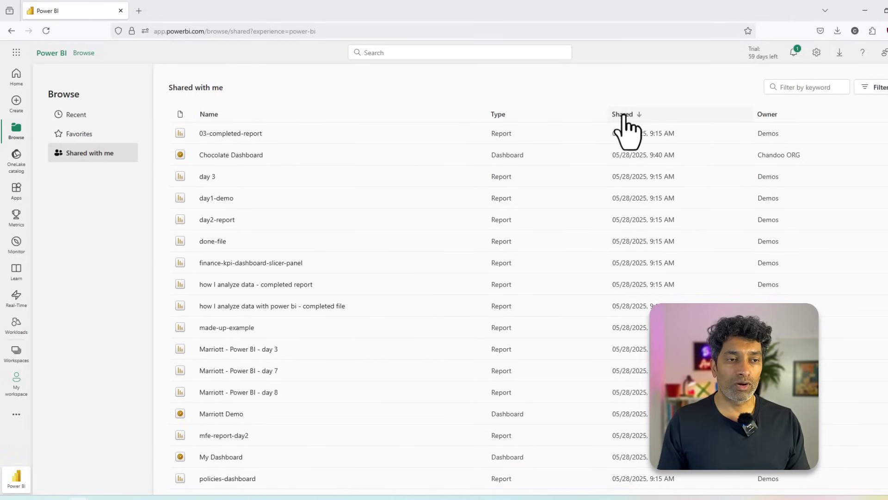
{"action": "left_click", "coordinate": [625, 116]}
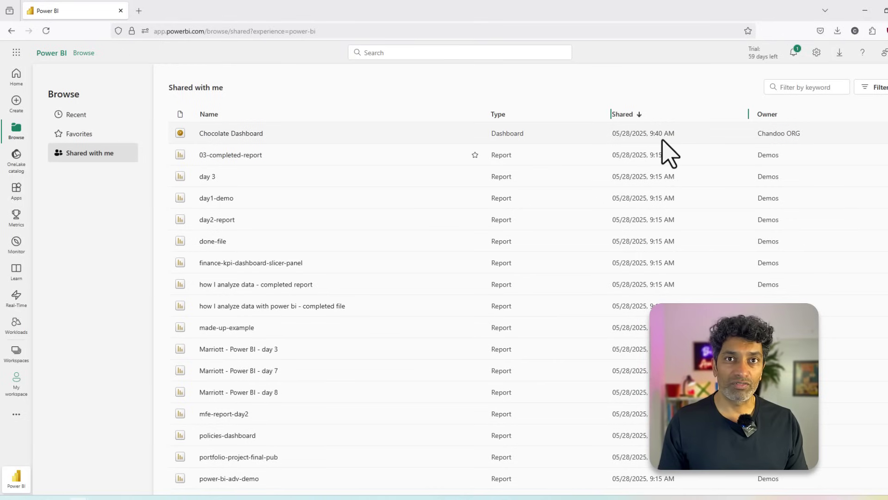
{"action": "scroll", "coordinate": [349, 257], "scroll_direction": "down", "scroll_amount": 3}
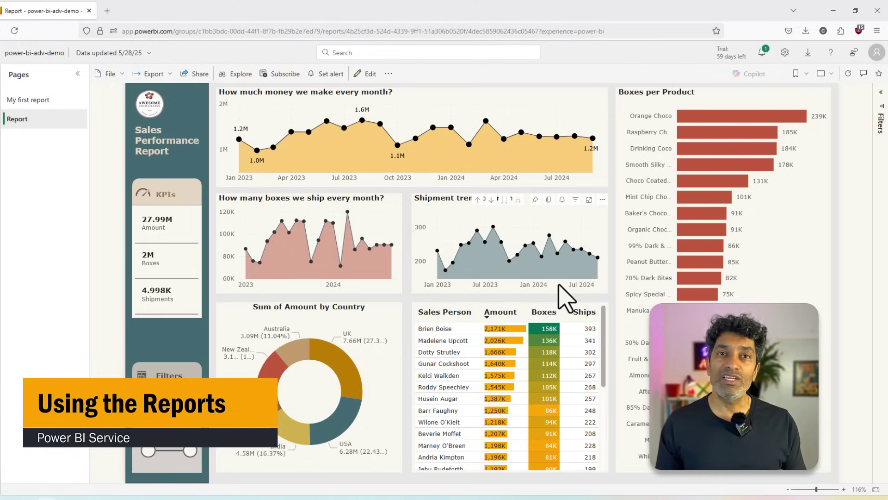
- Cross-filter the report to Raspberry Choco and pull the date range end back to 5/22/2024
{"action": "mouse_move", "coordinate": [694, 135]}
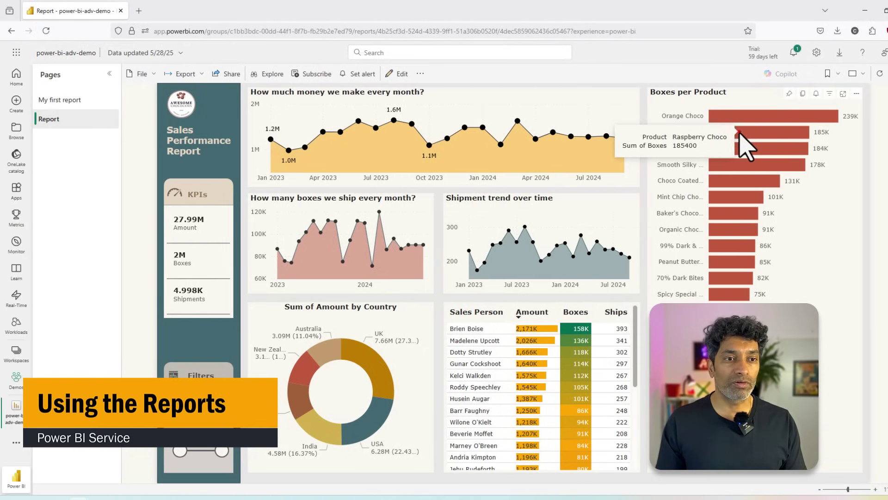
{"action": "left_click", "coordinate": [739, 132]}
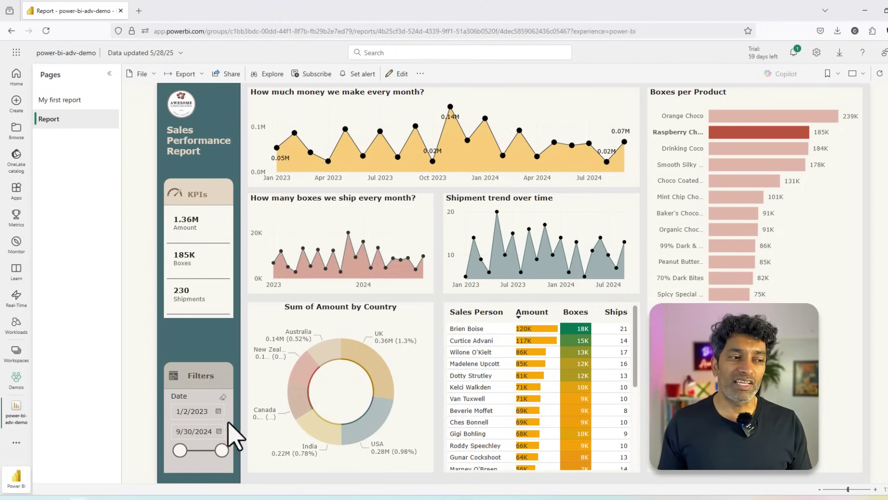
{"action": "left_click_drag", "start_coordinate": [220, 451], "coordinate": [213, 449]}
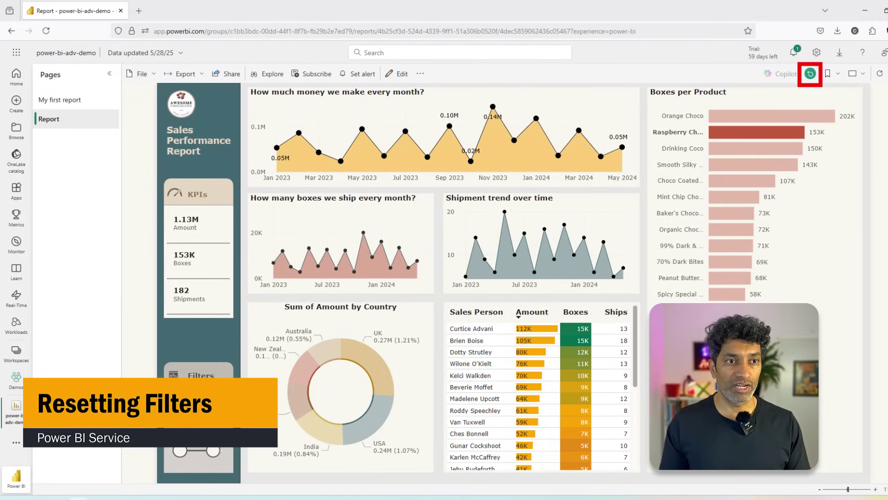
- Reset the report to its default view, confirming the clearing of filters and selections
{"action": "left_click", "coordinate": [811, 73]}
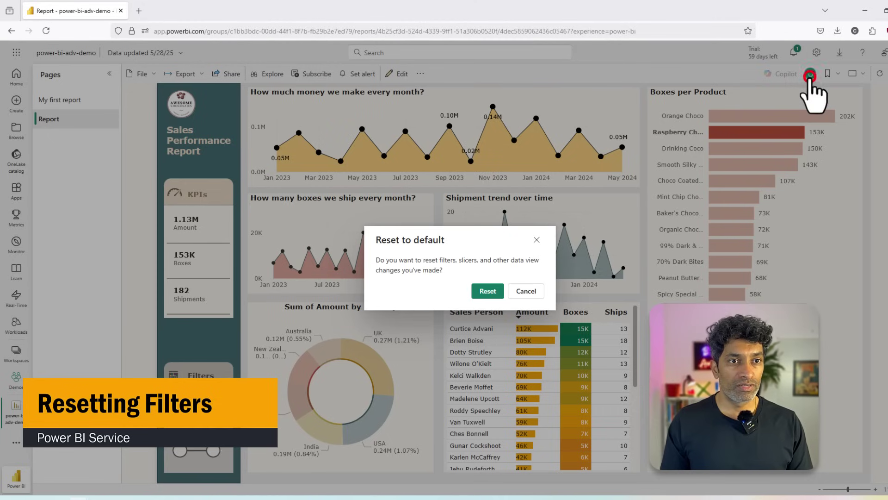
{"action": "left_click", "coordinate": [487, 290]}
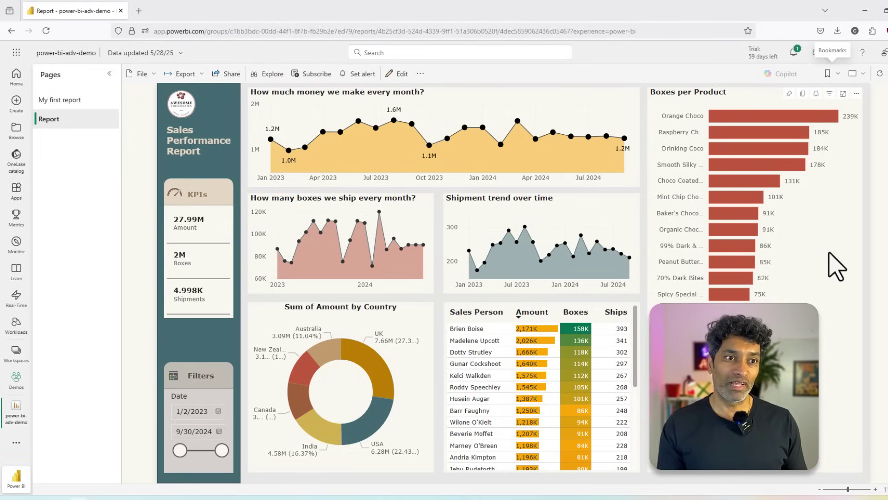
{"action": "mouse_move", "coordinate": [746, 137]}
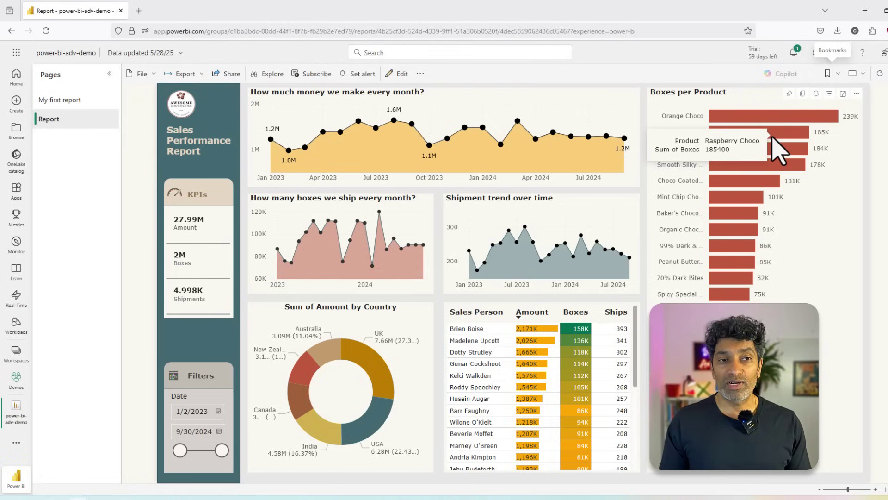
- Cross-filter the report to Raspberry Choco and add Mint Chip Choco to the selection
{"action": "mouse_move", "coordinate": [752, 214]}
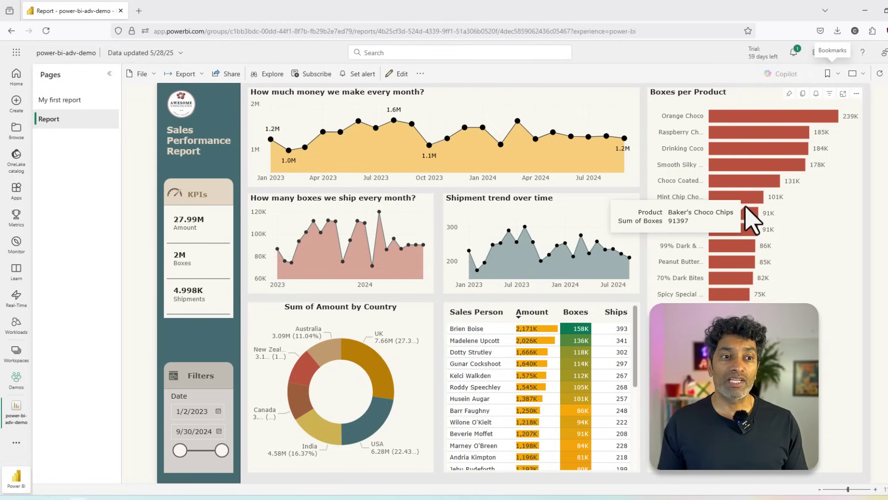
{"action": "left_click", "coordinate": [757, 131]}
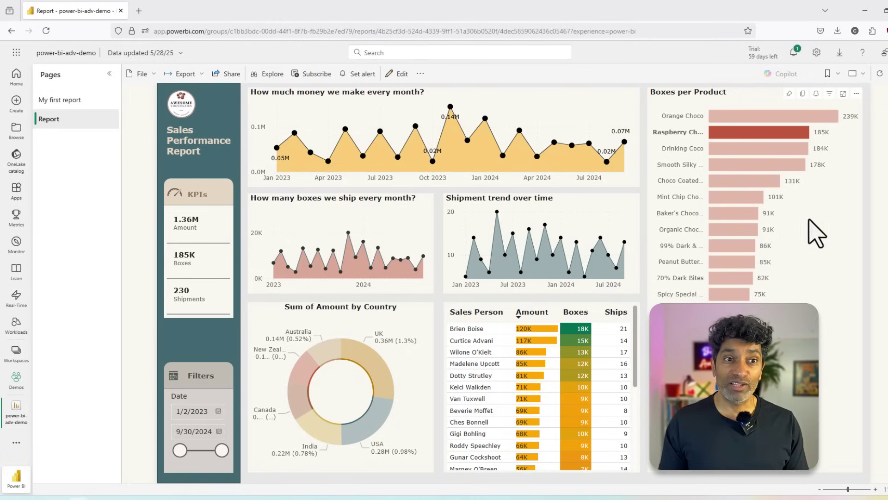
{"action": "left_click", "coordinate": [731, 200], "text": "ctrl"}
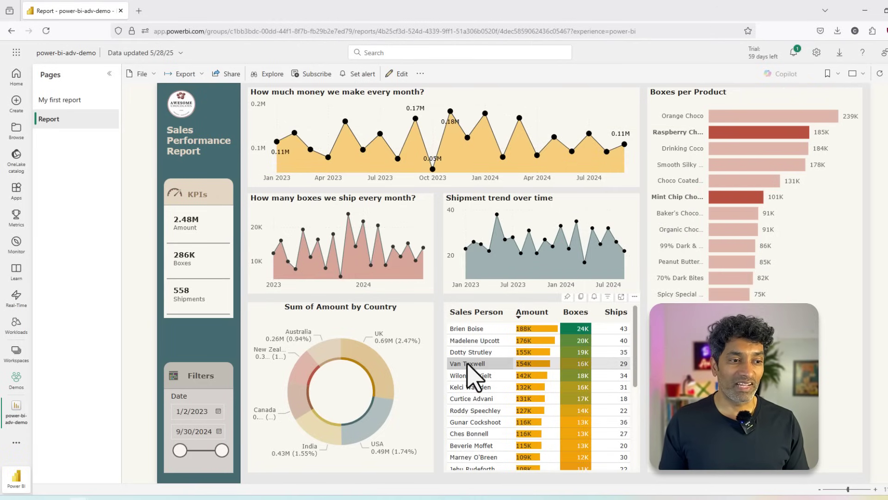
- Multi-select five salesperson rows to cross-filter the report to them together
{"action": "left_click", "coordinate": [468, 363]}
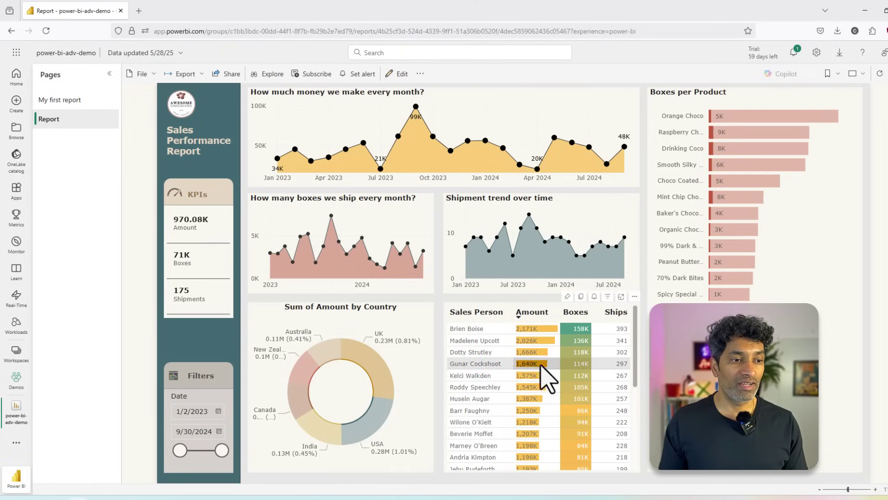
{"action": "left_click", "coordinate": [476, 341], "text": "ctrl"}
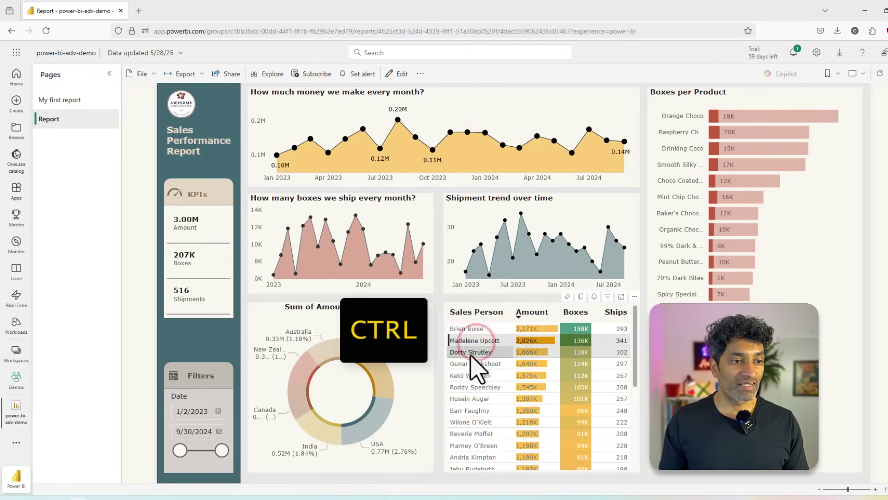
{"action": "left_click", "coordinate": [471, 352], "text": "ctrl"}
{"action": "left_click", "coordinate": [470, 363], "text": "ctrl"}
{"action": "left_click", "coordinate": [470, 375], "text": "ctrl"}
{"action": "left_click", "coordinate": [471, 386], "text": "ctrl"}
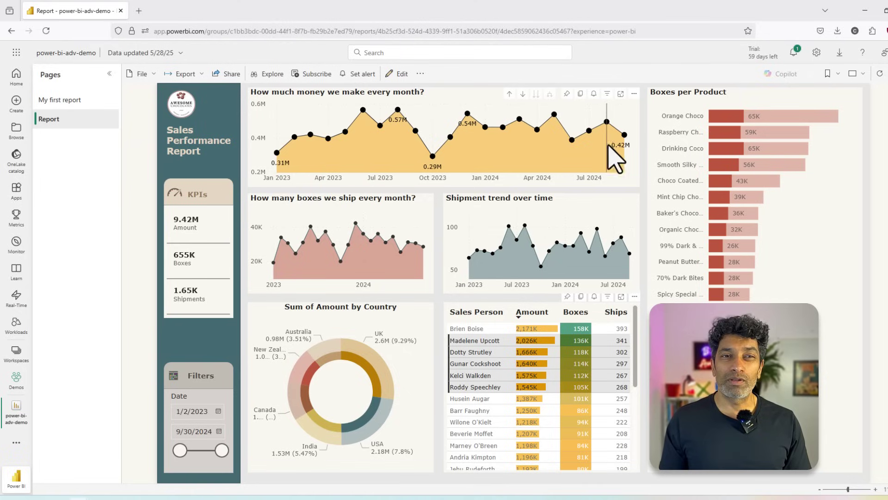
{"action": "mouse_move", "coordinate": [606, 137]}
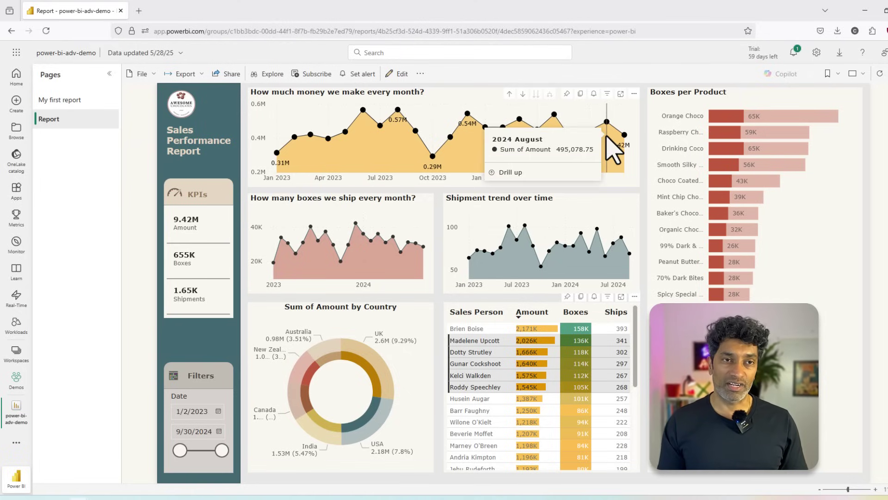
{"action": "mouse_move", "coordinate": [733, 122]}
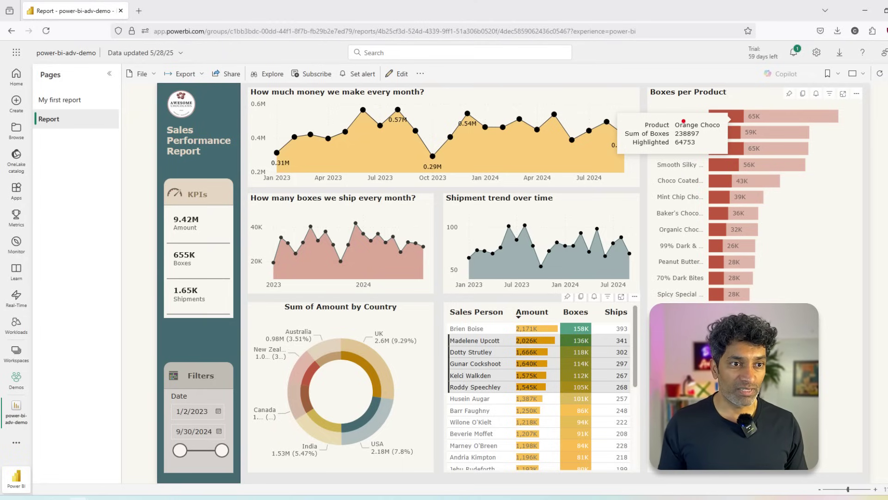
- Expand the Filters pane and select Boxes per Product to show its Product and Sum of Boxes filters
{"action": "mouse_move", "coordinate": [674, 120]}
{"action": "left_mouse_down"}
{"action": "mouse_move", "coordinate": [727, 137]}
{"action": "mouse_move", "coordinate": [727, 148]}
{"action": "left_mouse_up"}
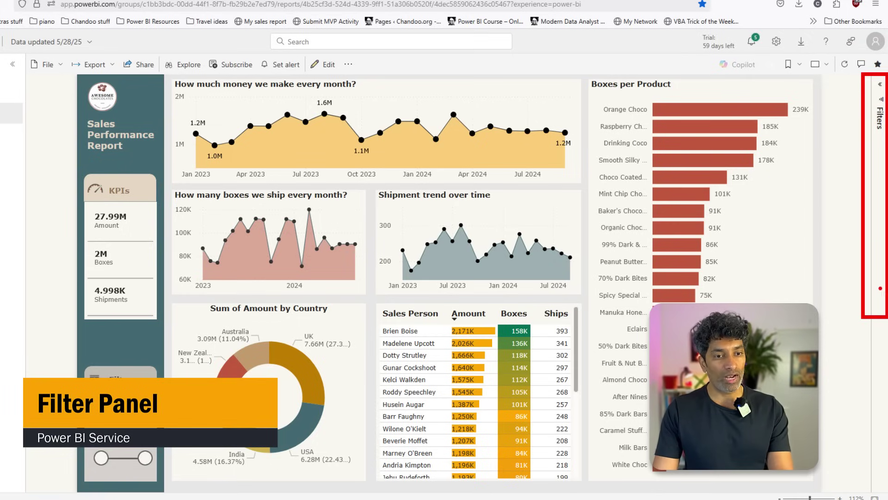
{"action": "left_click", "coordinate": [880, 84]}
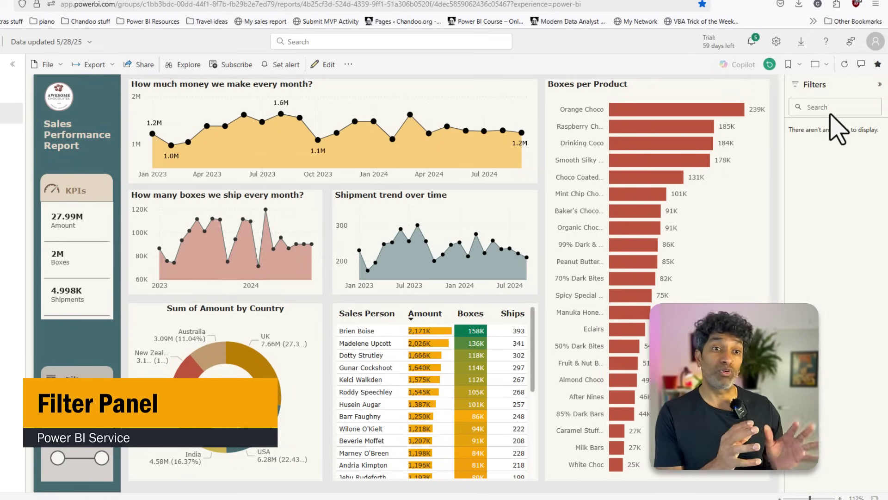
{"action": "left_click", "coordinate": [753, 202]}
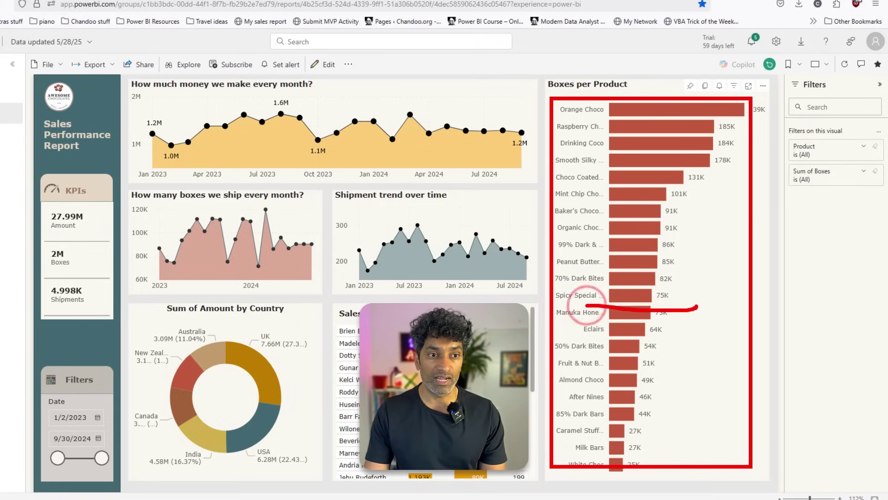
- Set the Sum of Boxes filter to 'is greater than' 75000 and apply it
{"action": "left_click_drag", "start_coordinate": [720, 200], "coordinate": [725, 187]}
{"action": "key", "text": "Escape"}
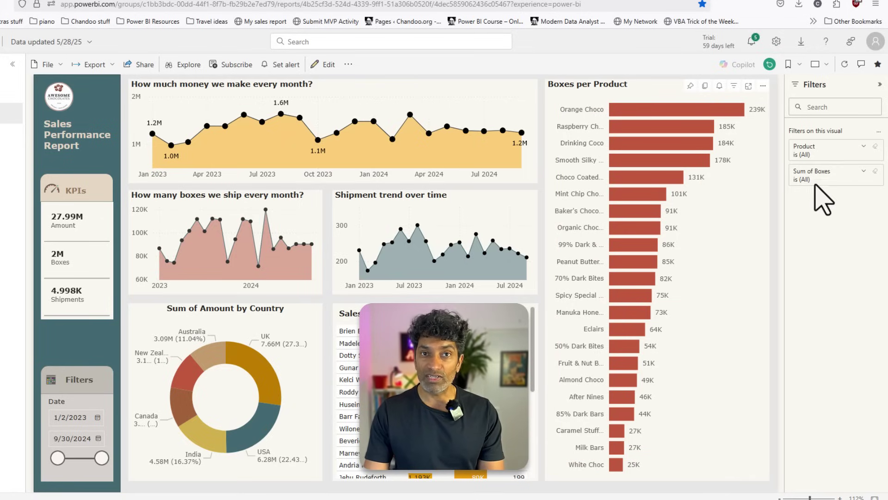
{"action": "left_click", "coordinate": [826, 175]}
{"action": "left_click", "coordinate": [839, 205]}
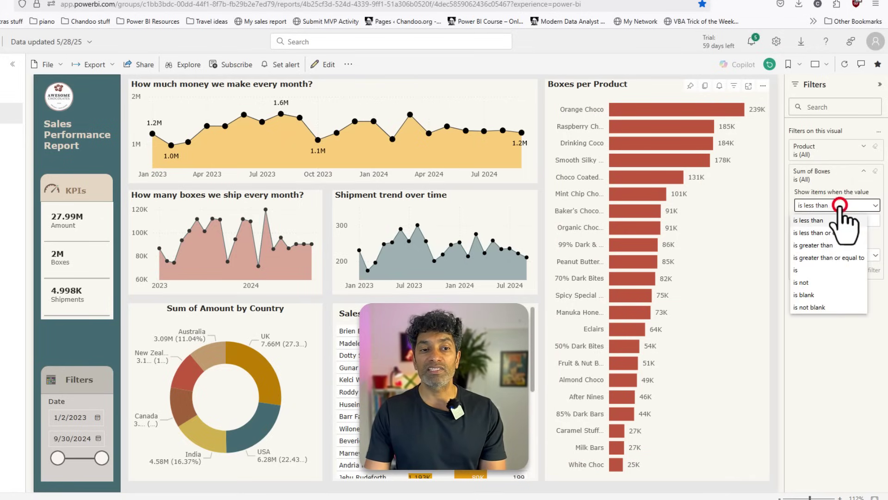
{"action": "left_click", "coordinate": [816, 245]}
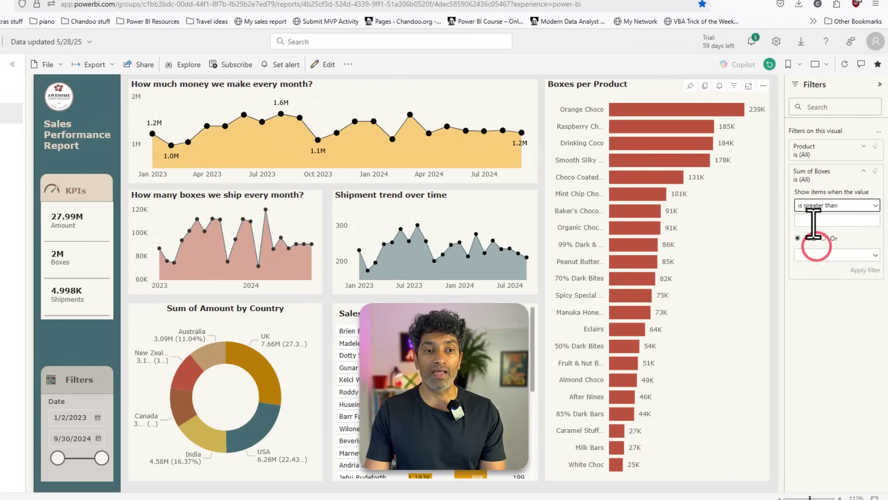
{"action": "left_click", "coordinate": [815, 220]}
{"action": "type", "text": "75000"}
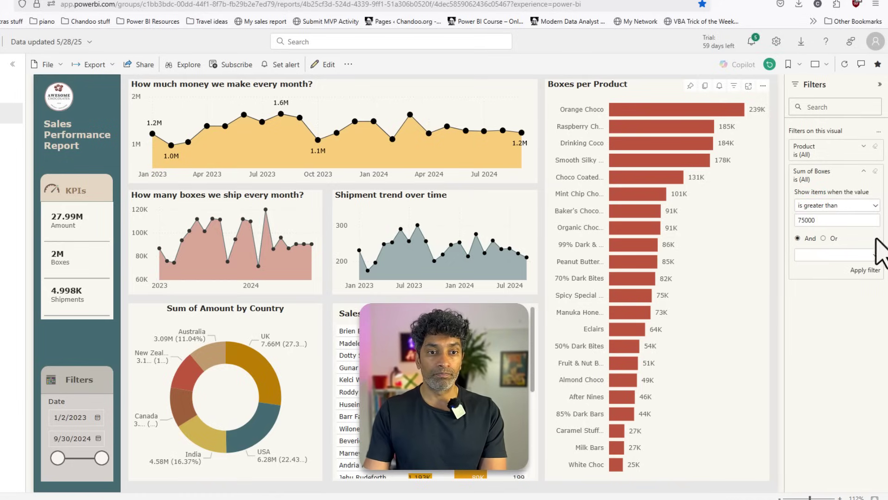
{"action": "left_click", "coordinate": [865, 270]}
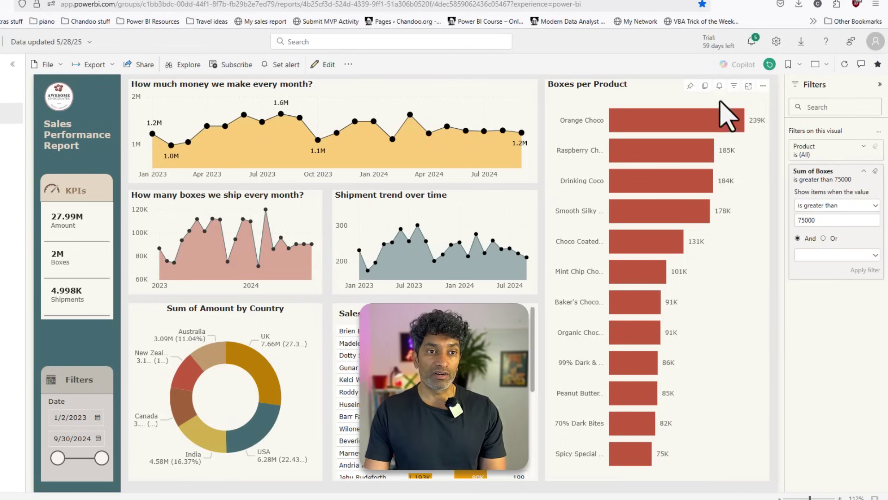
- Annotate the chart's filters, then erase the Sum of Boxes greater-than-75000 filter
{"action": "mouse_move", "coordinate": [735, 89]}
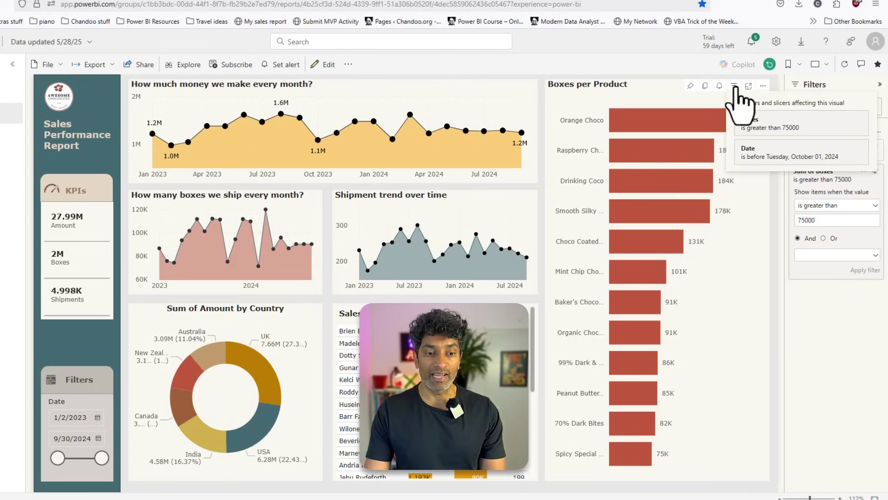
{"action": "mouse_move", "coordinate": [729, 96]}
{"action": "left_mouse_down"}
{"action": "mouse_move", "coordinate": [787, 112]}
{"action": "mouse_move", "coordinate": [853, 112]}
{"action": "mouse_move", "coordinate": [869, 168]}
{"action": "left_mouse_up"}
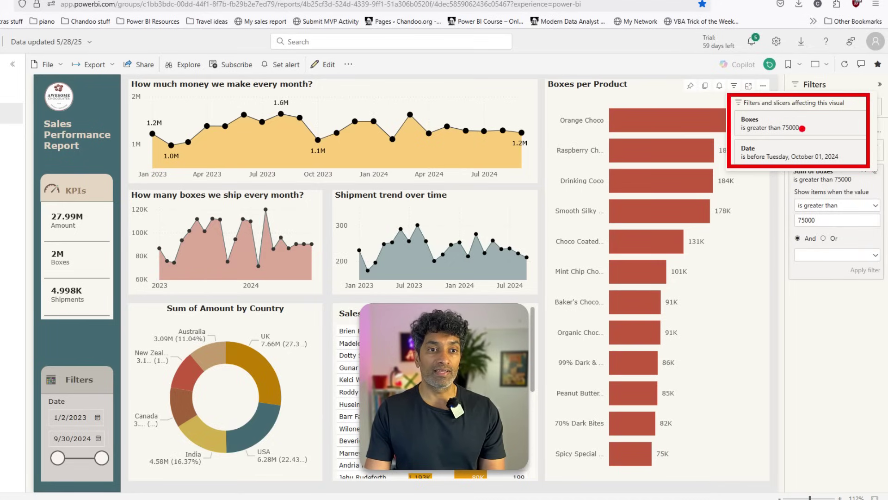
{"action": "left_click_drag", "start_coordinate": [802, 128], "coordinate": [813, 124]}
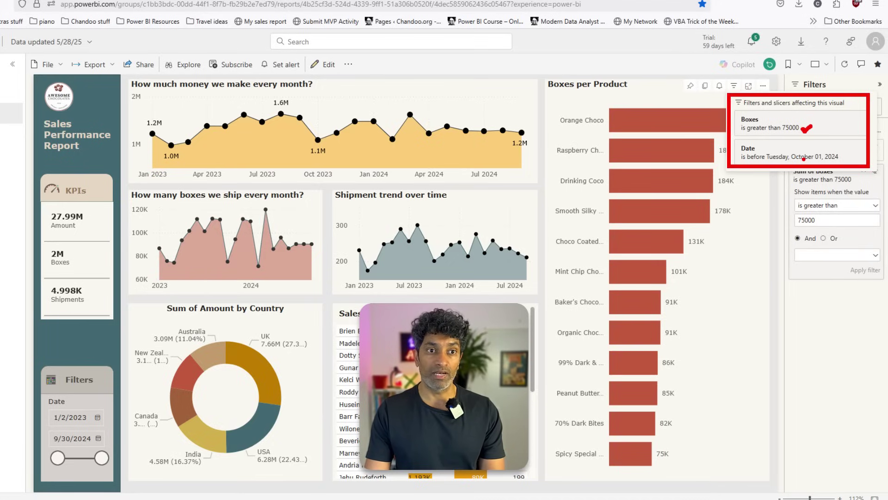
{"action": "key", "text": "Escape"}
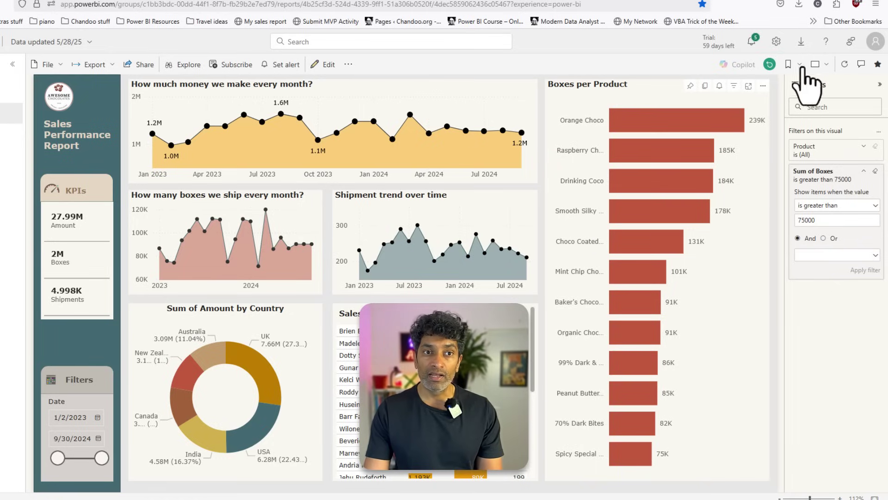
{"action": "key", "text": "ctrl+2"}
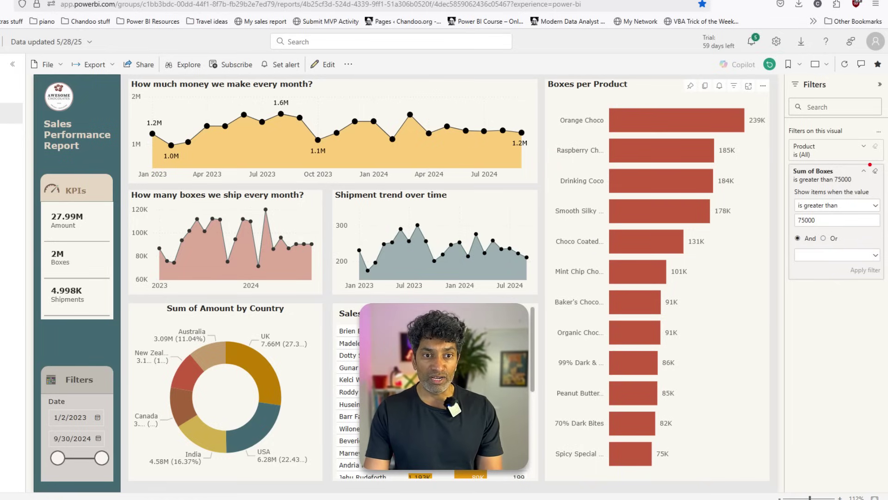
{"action": "left_click_drag", "start_coordinate": [868, 164], "coordinate": [882, 181]}
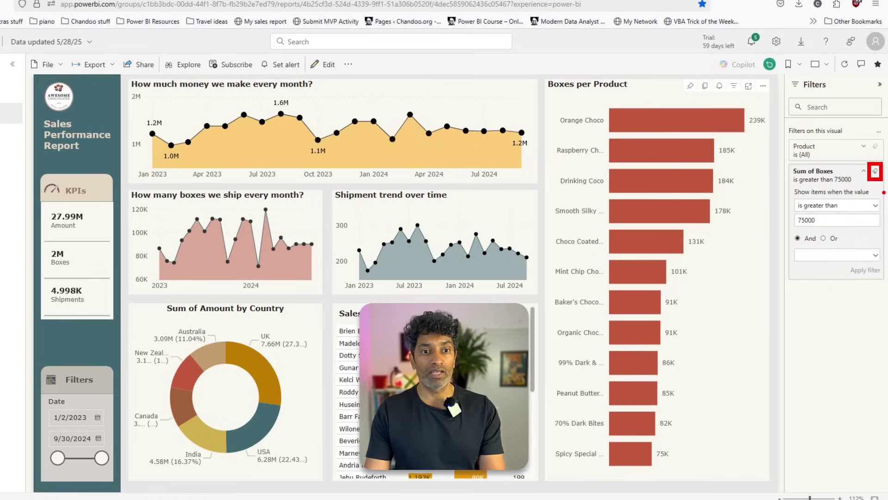
{"action": "key", "text": "Escape"}
{"action": "left_click", "coordinate": [875, 171]}
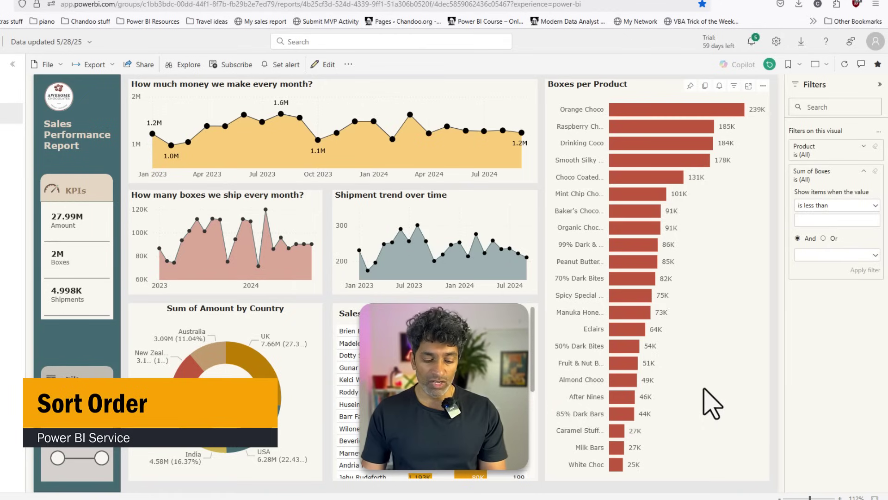
- Sketch the descending bar lengths, then sort the Boxes per Product axis ascending
{"action": "mouse_move", "coordinate": [758, 124]}
{"action": "left_mouse_down"}
{"action": "mouse_move", "coordinate": [720, 274]}
{"action": "mouse_move", "coordinate": [701, 430]}
{"action": "left_mouse_up"}
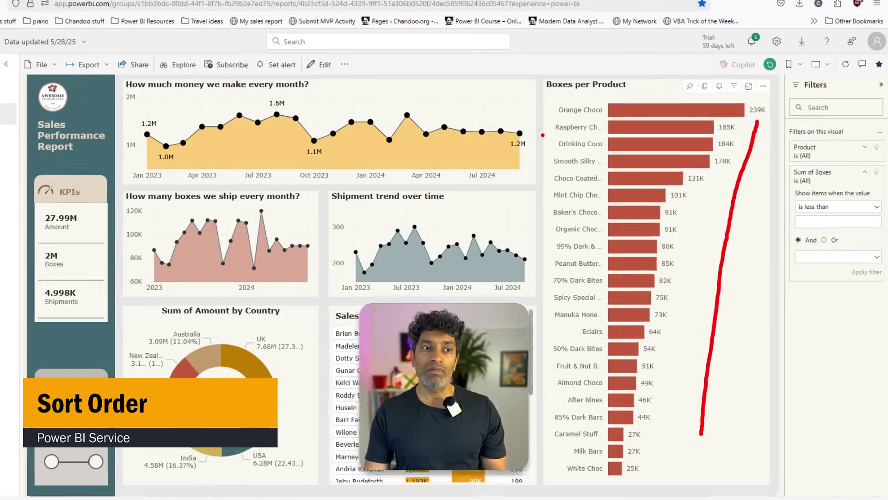
{"action": "left_click_drag", "start_coordinate": [550, 100], "coordinate": [569, 268]}
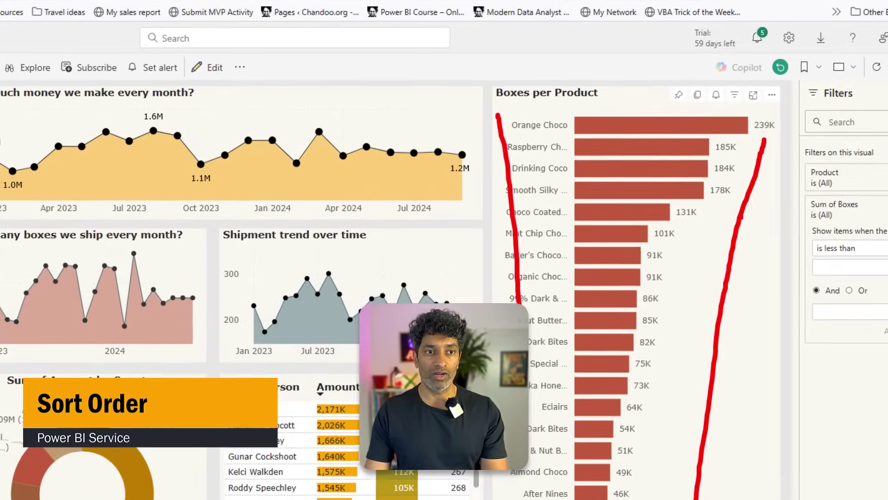
{"action": "left_click", "coordinate": [775, 98]}
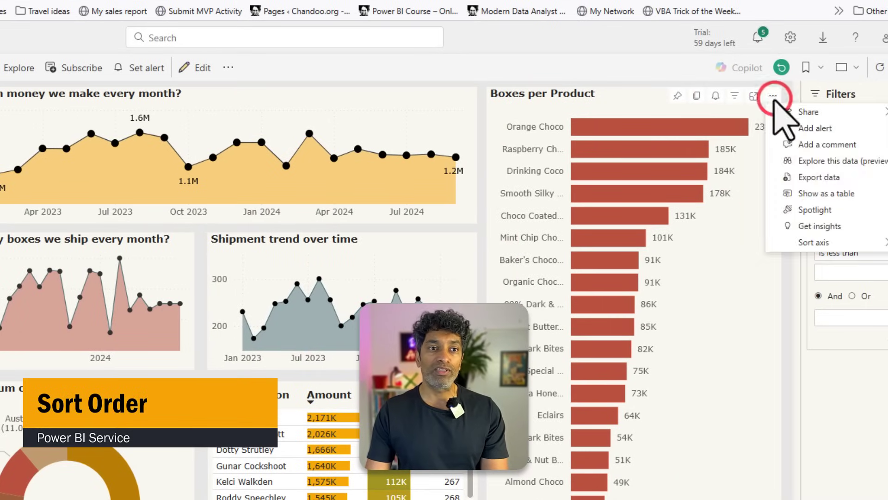
{"action": "mouse_move", "coordinate": [806, 249]}
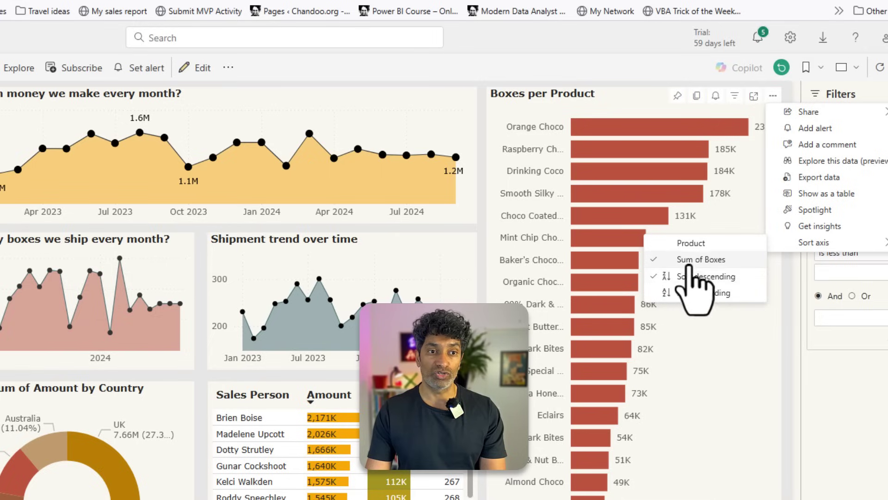
{"action": "left_click", "coordinate": [699, 293]}
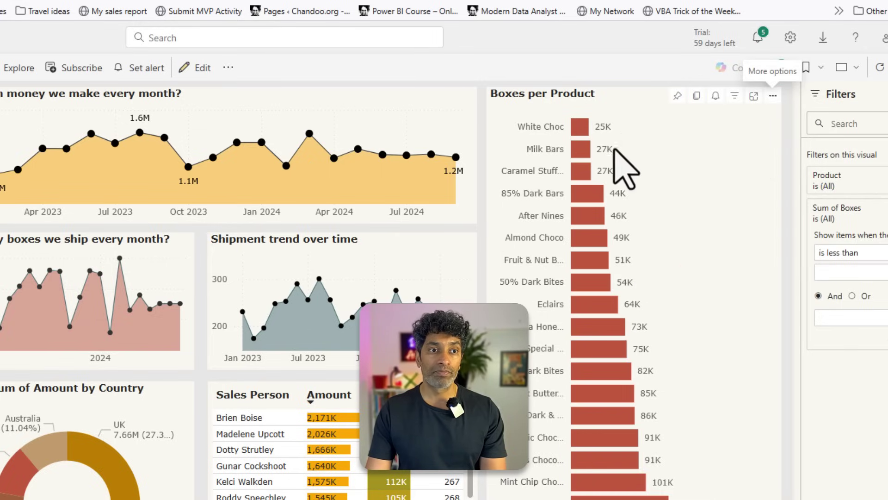
- Sort the Boxes per Product axis by Product name
{"action": "left_click", "coordinate": [773, 96]}
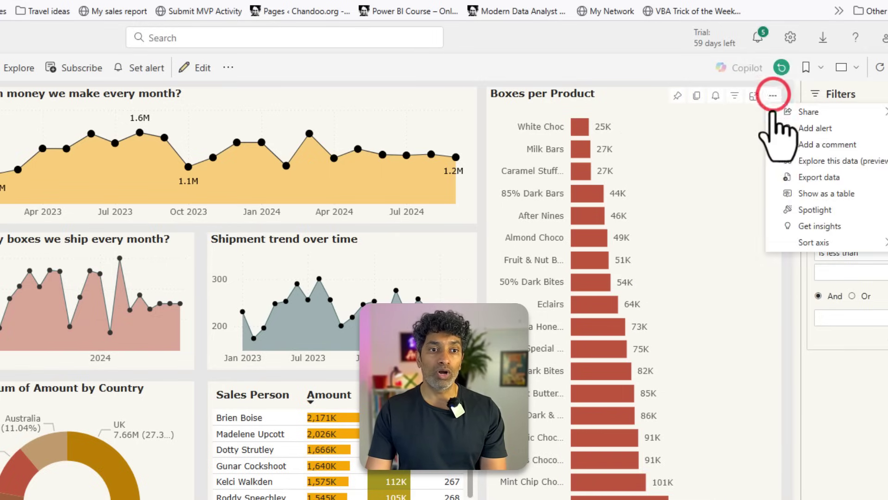
{"action": "mouse_move", "coordinate": [815, 241]}
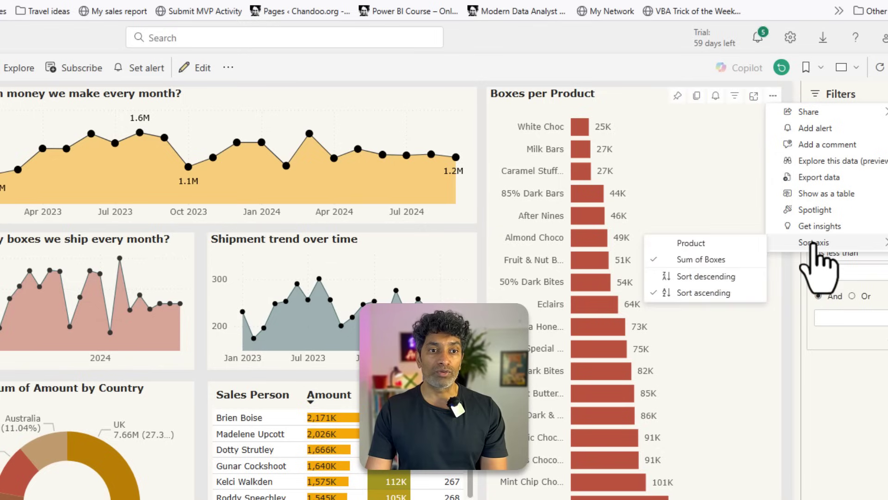
{"action": "left_click", "coordinate": [703, 243]}
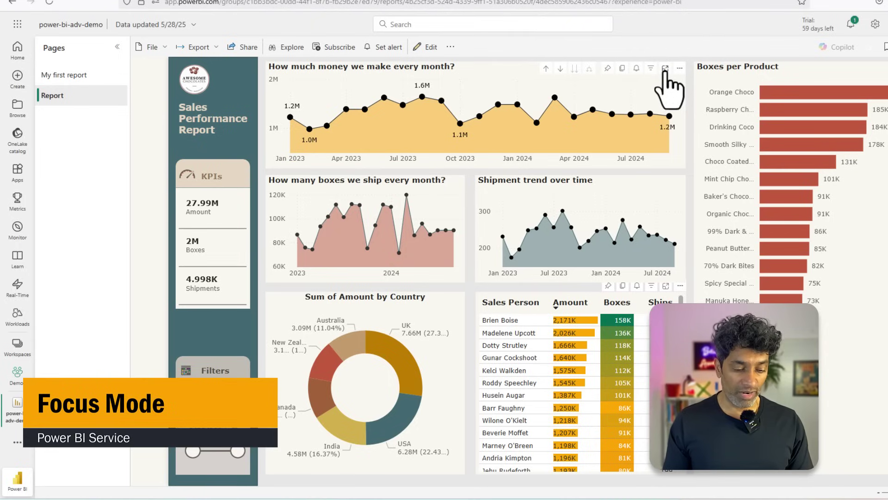
- Open the 'How much money we make every month?' line chart in Focus mode
{"action": "left_click", "coordinate": [665, 68]}
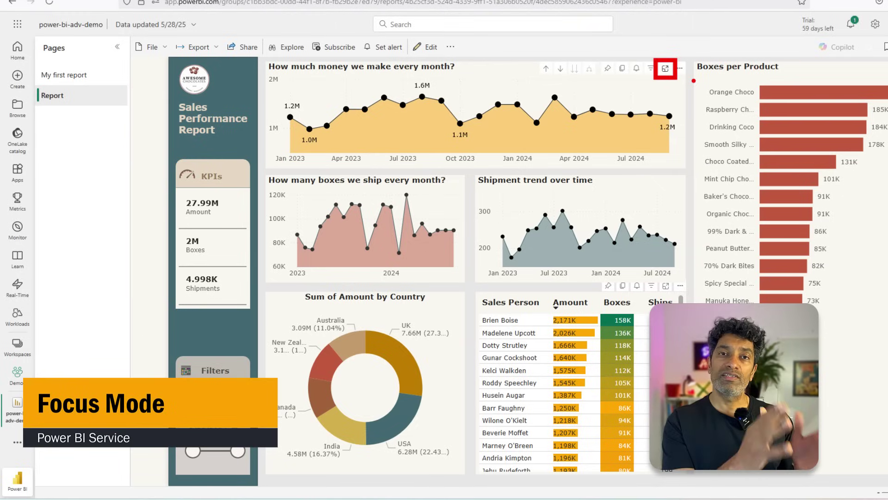
{"action": "left_click", "coordinate": [665, 68]}
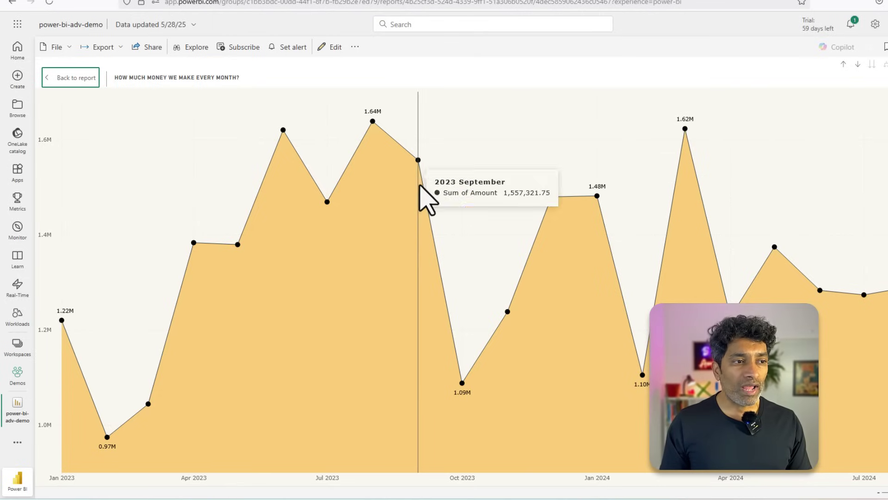
- Annotate the chart, then run Explain the decrease on October 2023 and close the analysis
{"action": "left_click_drag", "start_coordinate": [431, 165], "coordinate": [467, 332]}
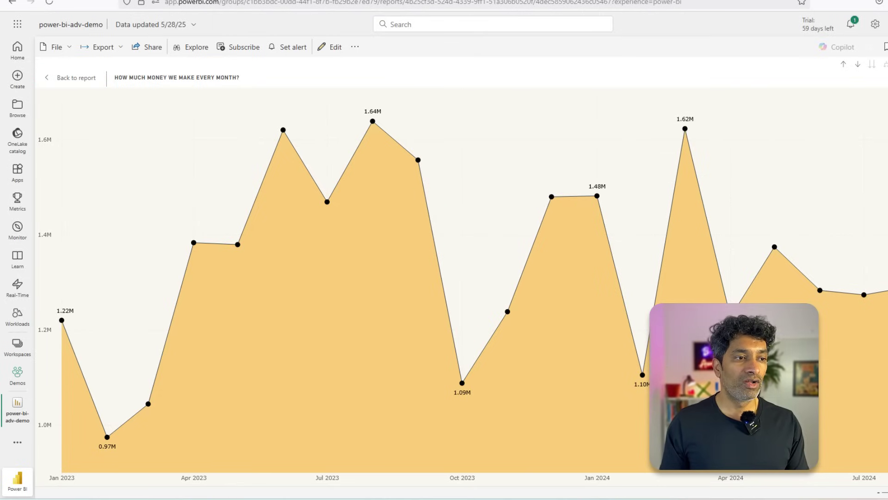
{"action": "mouse_move", "coordinate": [461, 383]}
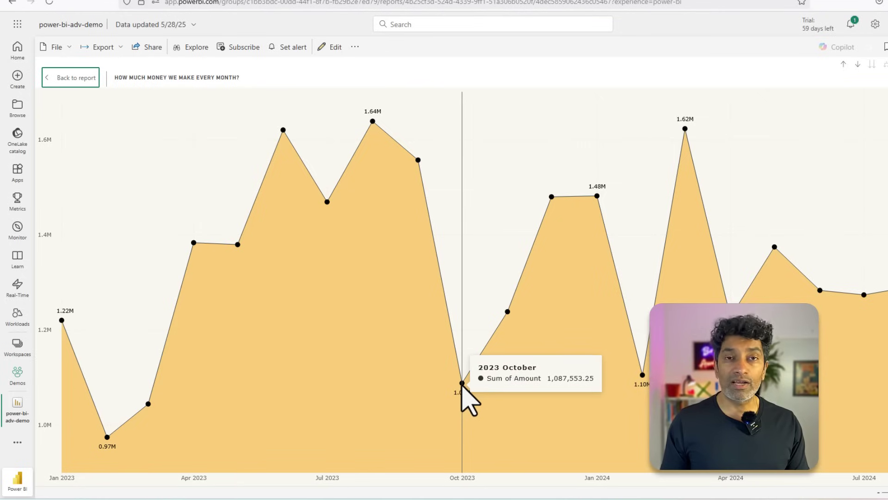
{"action": "right_click", "coordinate": [461, 384]}
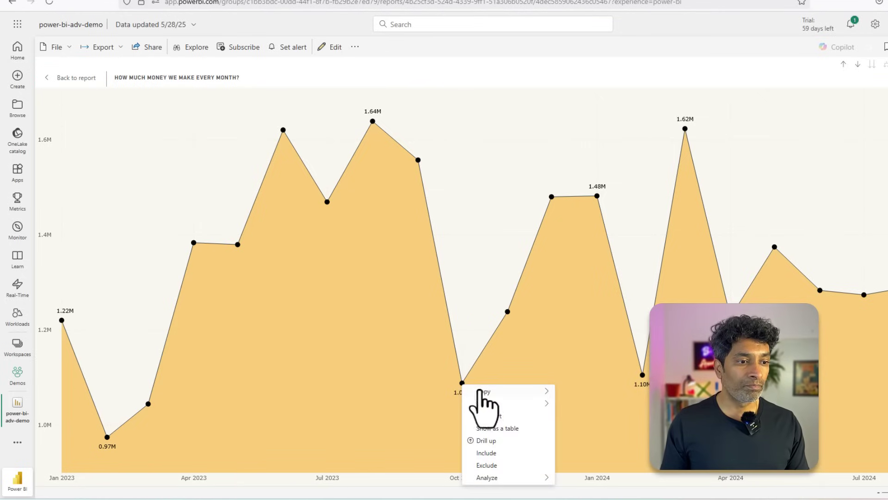
{"action": "mouse_move", "coordinate": [509, 477]}
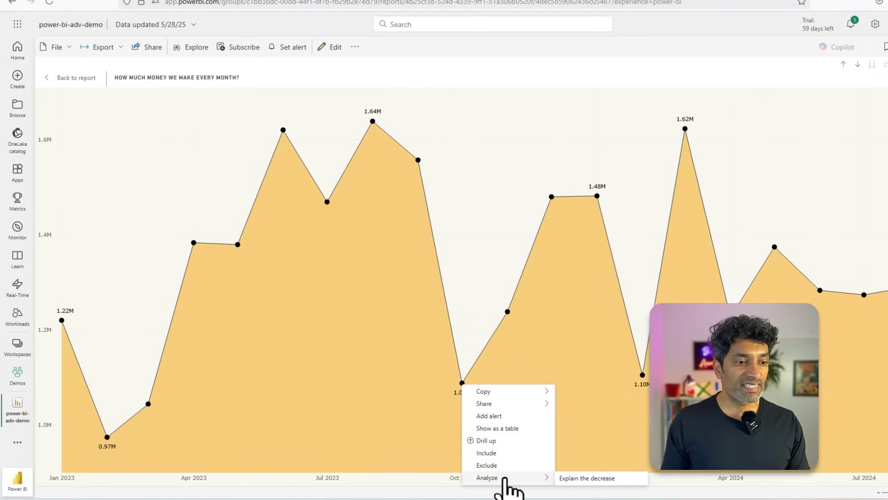
{"action": "left_click", "coordinate": [590, 480]}
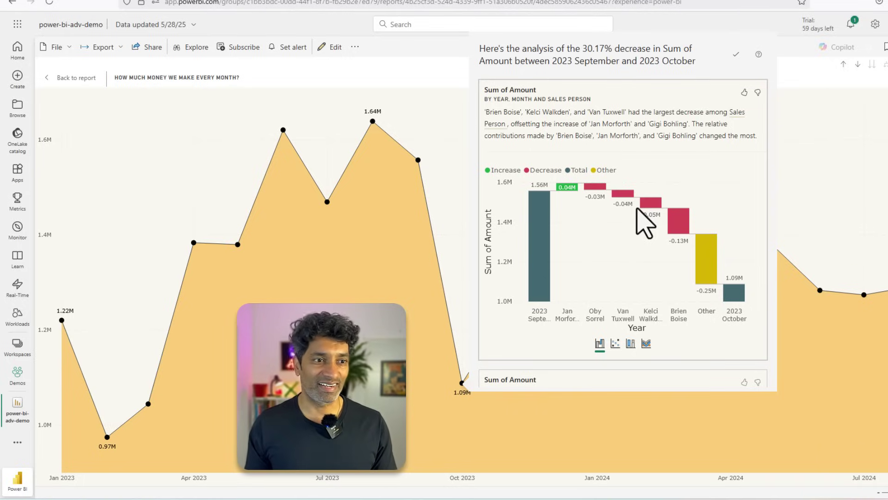
{"action": "left_click", "coordinate": [816, 198]}
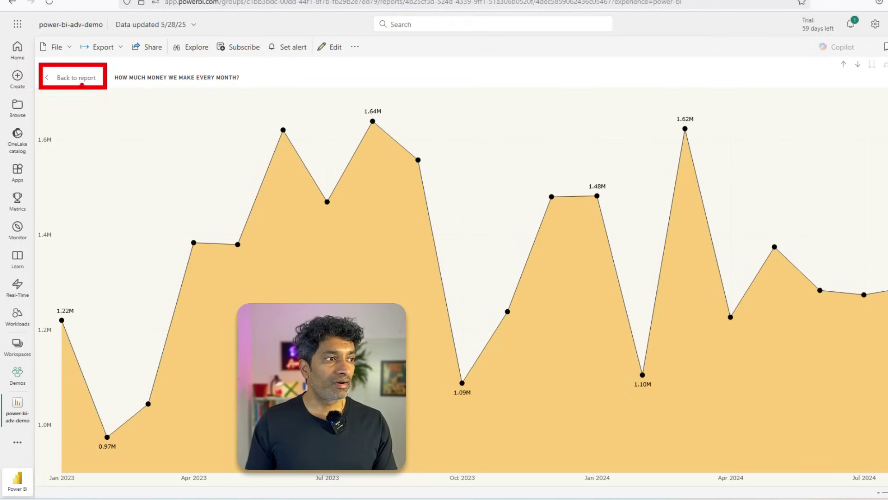
- Leave focus mode and go back to the full Sales Performance Report page
{"action": "left_click", "coordinate": [81, 82]}
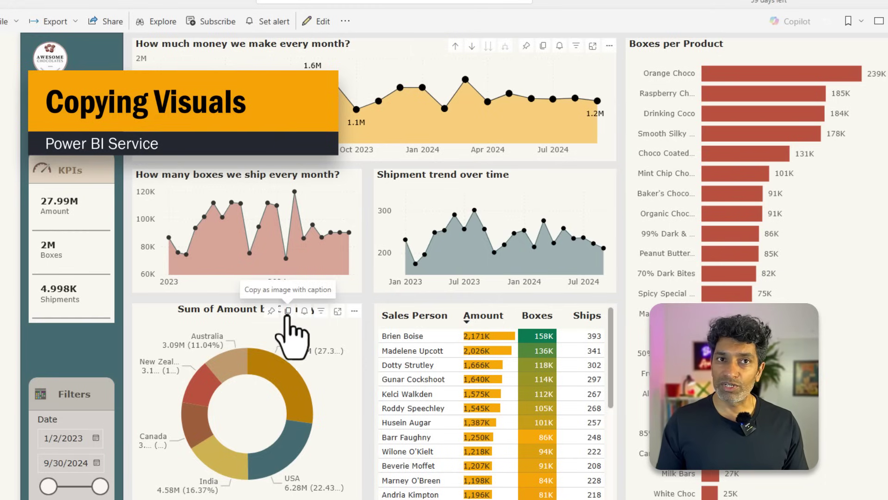
- Paste the copied country donut chart with its caption into Word and select the caption text
{"action": "left_click", "coordinate": [288, 311]}
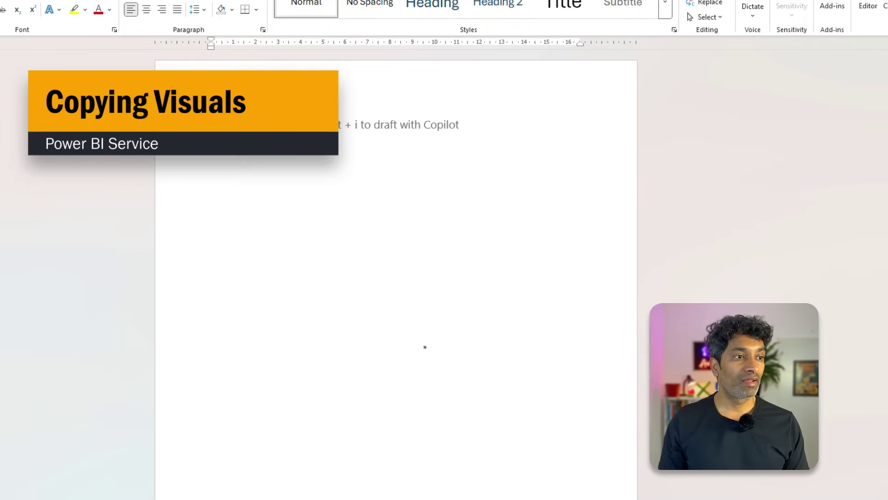
{"action": "key", "text": "ctrl+v"}
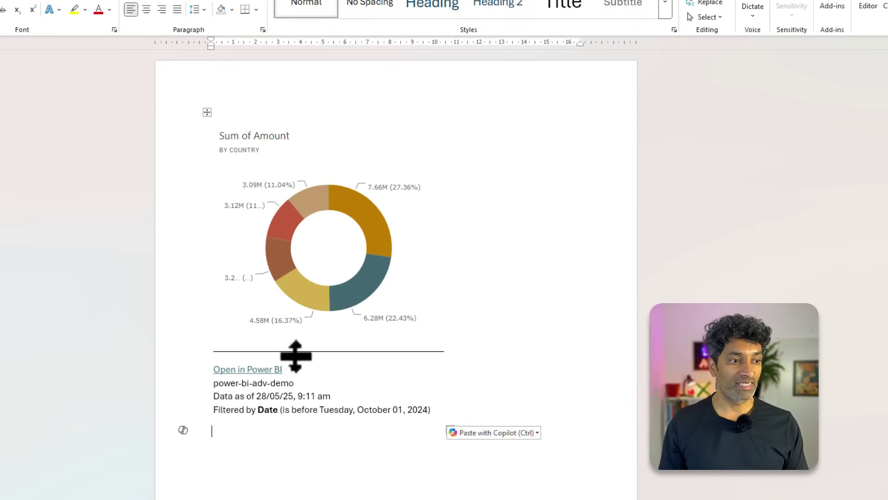
{"action": "left_click", "coordinate": [419, 342]}
{"action": "left_click", "coordinate": [258, 372]}
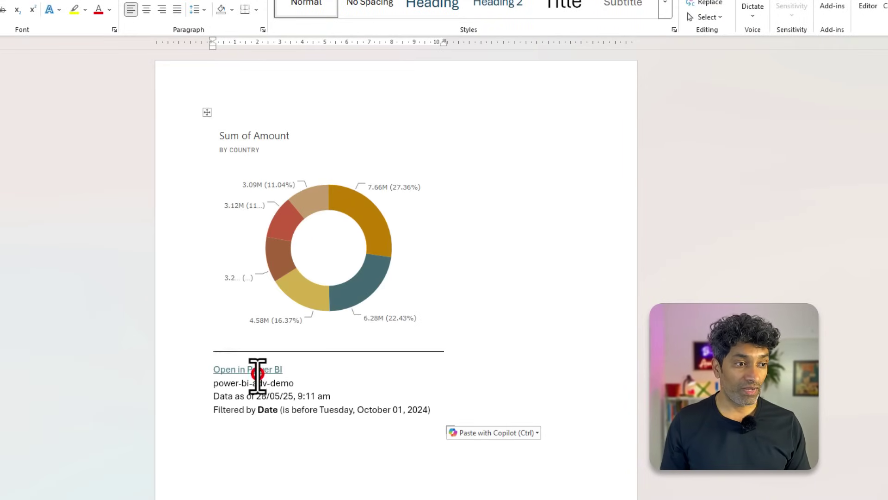
{"action": "mouse_move", "coordinate": [242, 373]}
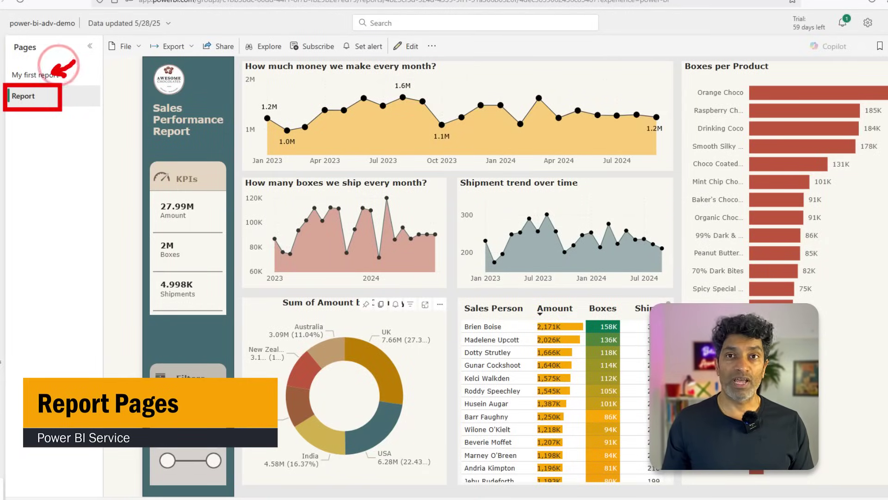
{"action": "left_click", "coordinate": [28, 75]}
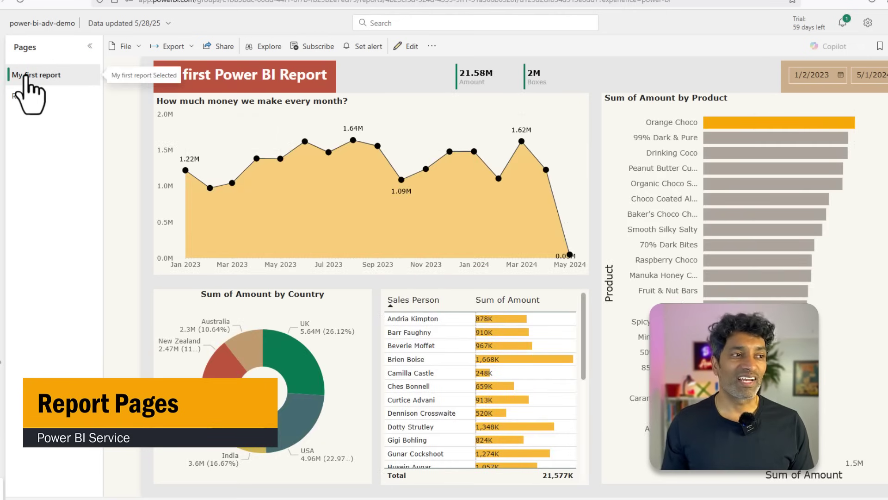
{"action": "left_click", "coordinate": [28, 96]}
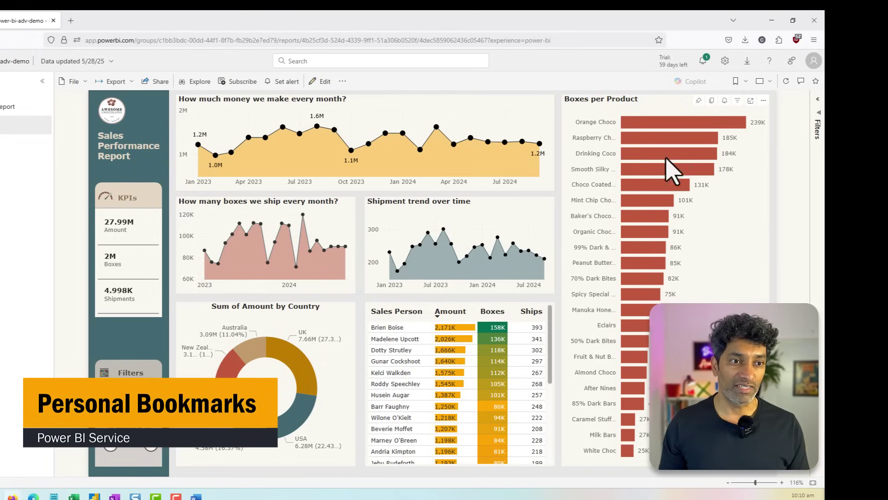
- Cross-filter the report to the Raspberry, Choco Coated and Mint Chip products
{"action": "left_click", "coordinate": [656, 139]}
{"action": "left_click", "coordinate": [649, 185], "text": "ctrl"}
{"action": "left_click", "coordinate": [646, 200], "text": "ctrl"}
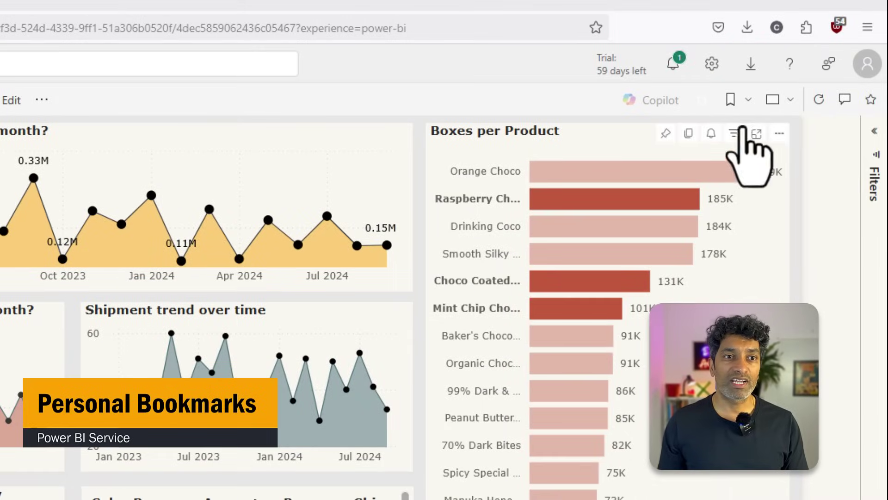
- Save a personal bookmark named 'my products selected'
{"action": "left_click", "coordinate": [746, 81]}
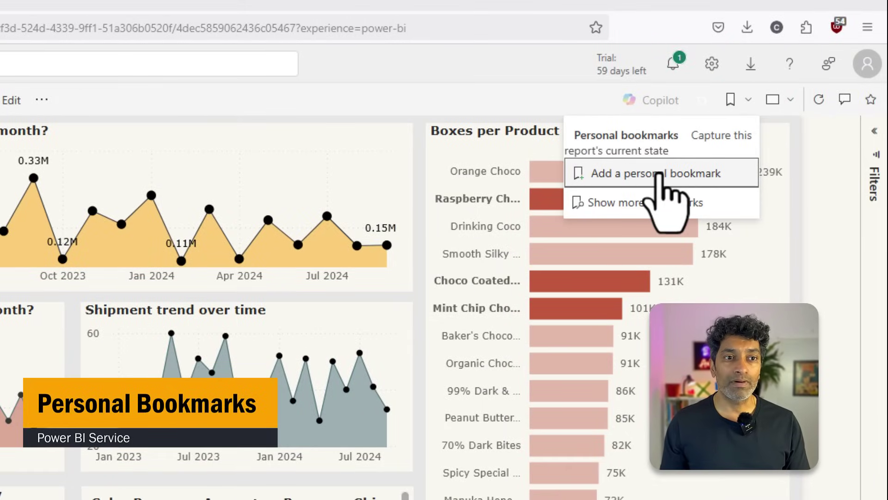
{"action": "left_click", "coordinate": [655, 173]}
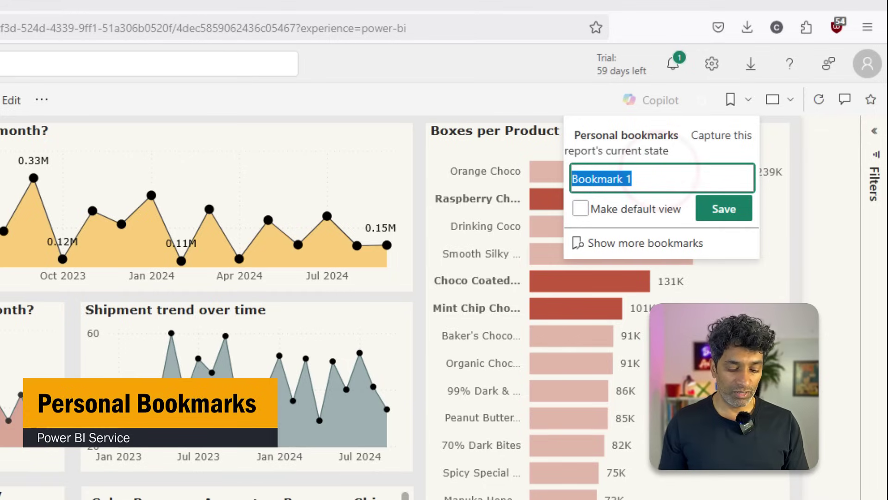
{"action": "type", "text": "my"}
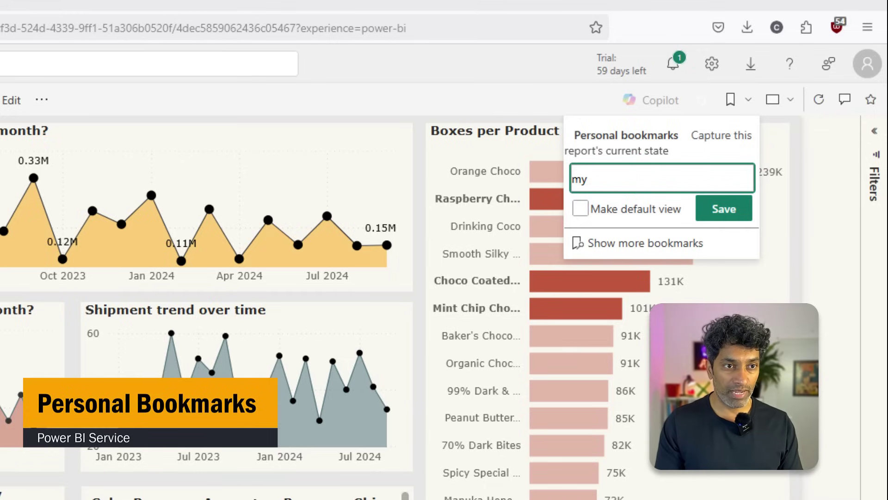
{"action": "type", "text": " products selected"}
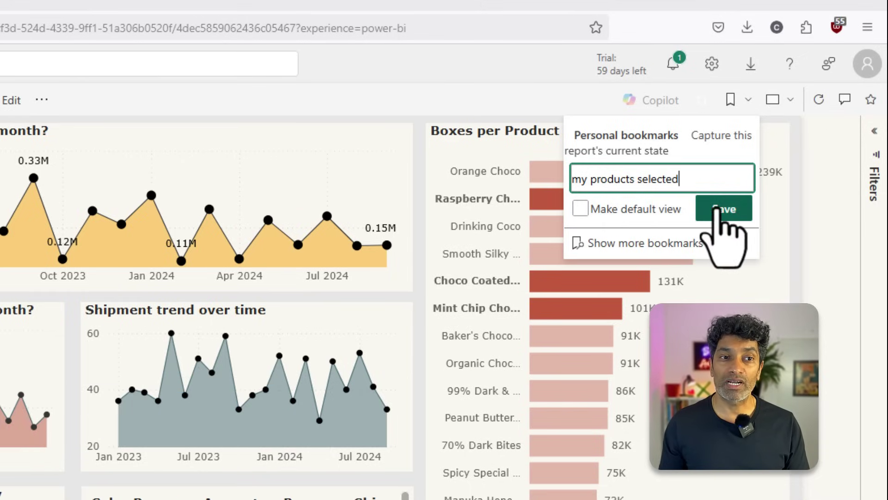
{"action": "left_click", "coordinate": [717, 207]}
- Clear the product selection, then apply the 'my products selected' personal bookmark
{"action": "left_click", "coordinate": [789, 254]}
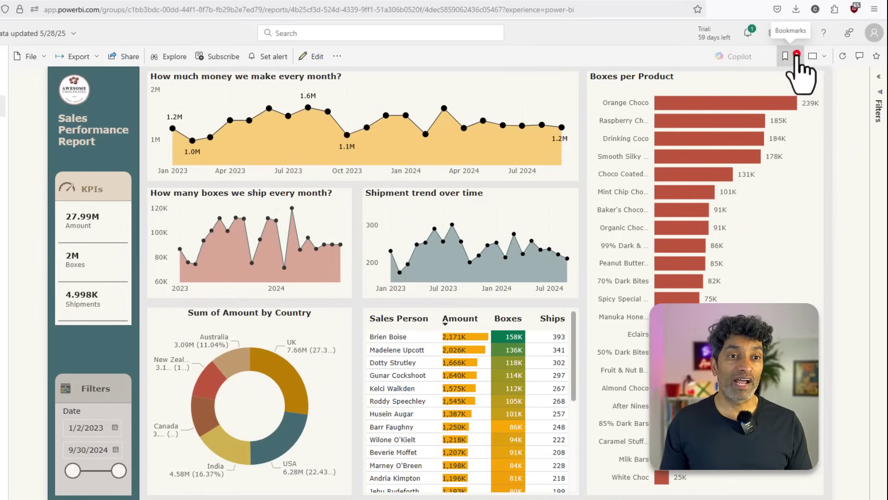
{"action": "left_click", "coordinate": [793, 59]}
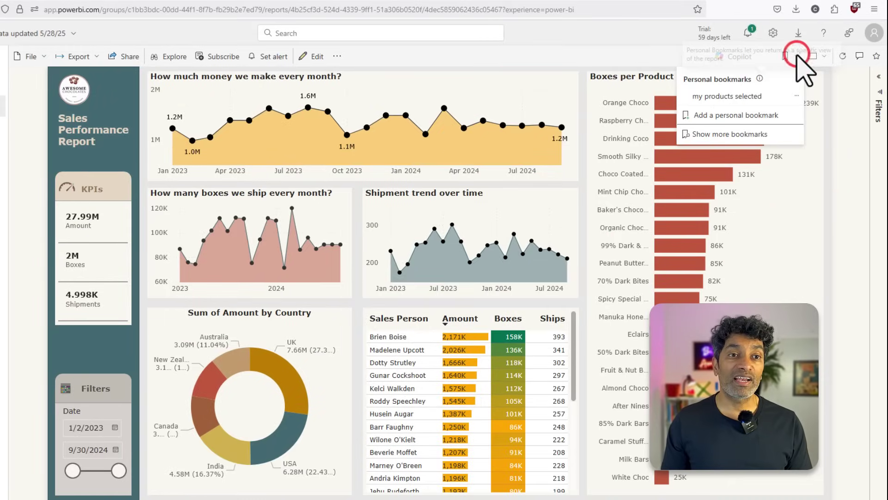
{"action": "left_click", "coordinate": [730, 95]}
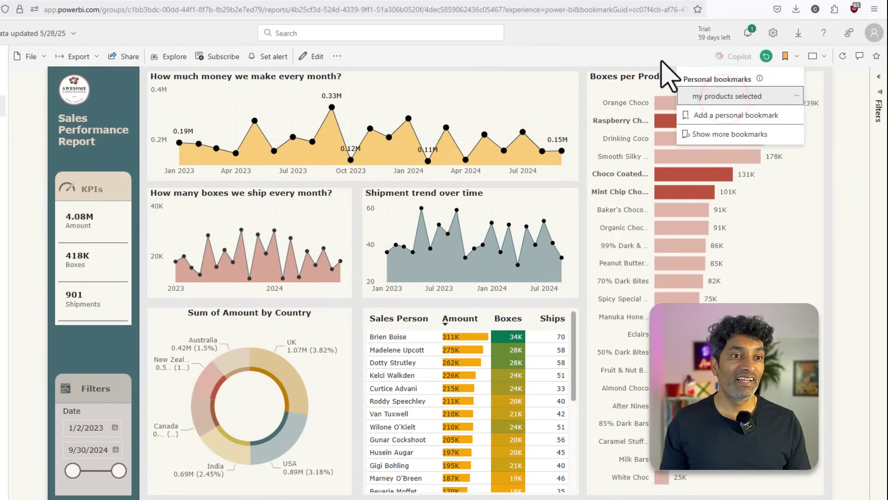
{"action": "left_click", "coordinate": [660, 59]}
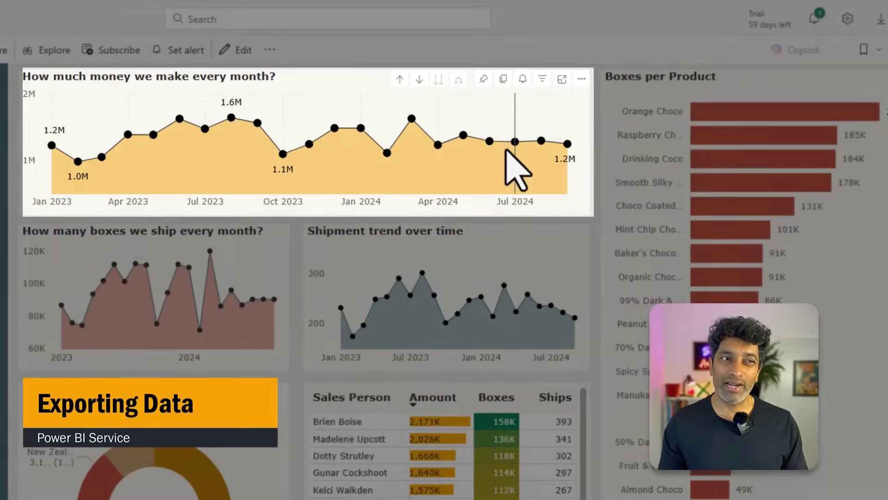
- Open Export data for the 'How much money we make every month' chart
{"action": "mouse_move", "coordinate": [505, 150]}
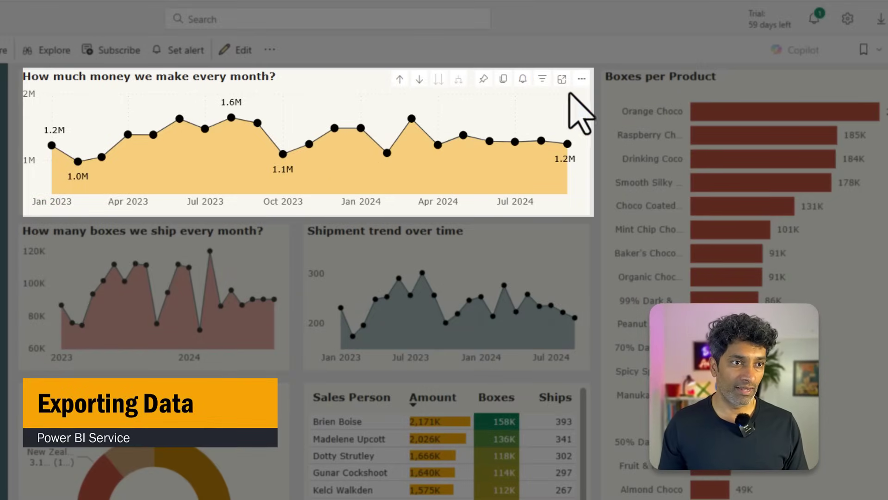
{"action": "left_click", "coordinate": [581, 79]}
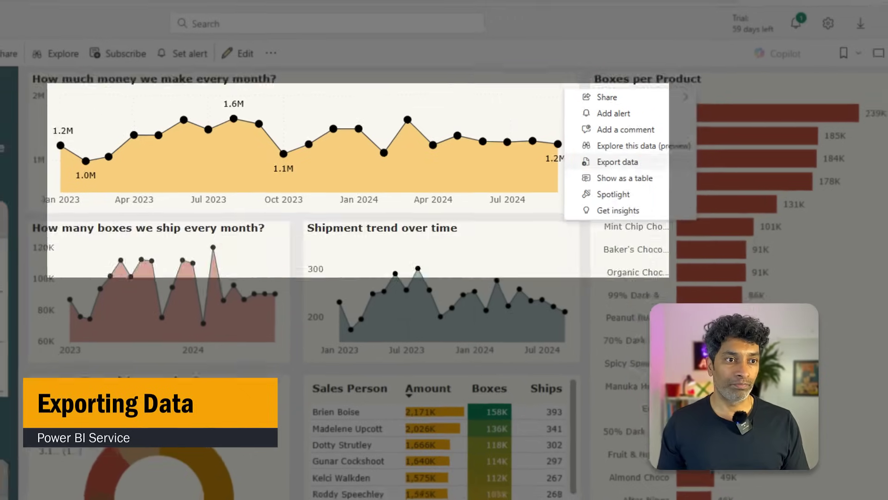
{"action": "left_click", "coordinate": [629, 162]}
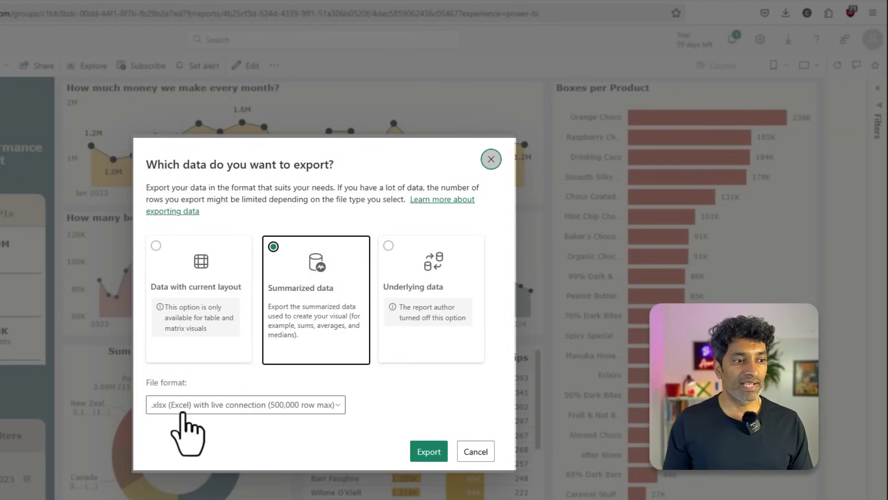
- Export the summarized data to Excel, select the year, month and amount cells, then return to Power BI
{"action": "left_click", "coordinate": [430, 448]}
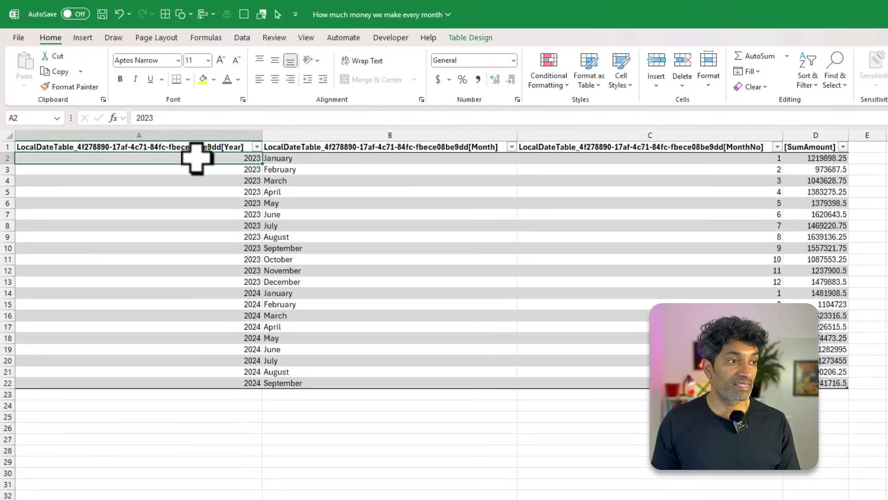
{"action": "left_click_drag", "start_coordinate": [198, 156], "coordinate": [370, 384]}
{"action": "left_click", "coordinate": [752, 165]}
{"action": "left_click_drag", "start_coordinate": [833, 162], "coordinate": [831, 383]}
{"action": "key", "text": "alt+Tab"}
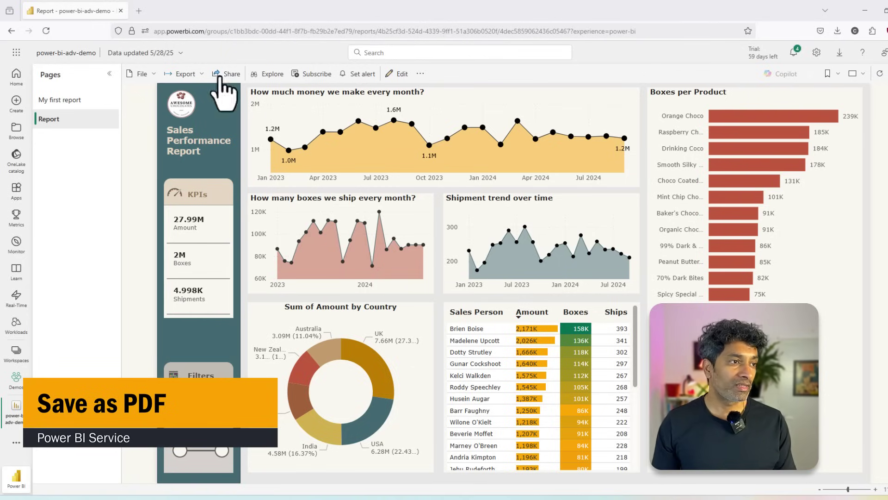
- Export only the current report page to PDF as power-bi-adv-demo.pdf
{"action": "left_click", "coordinate": [200, 75]}
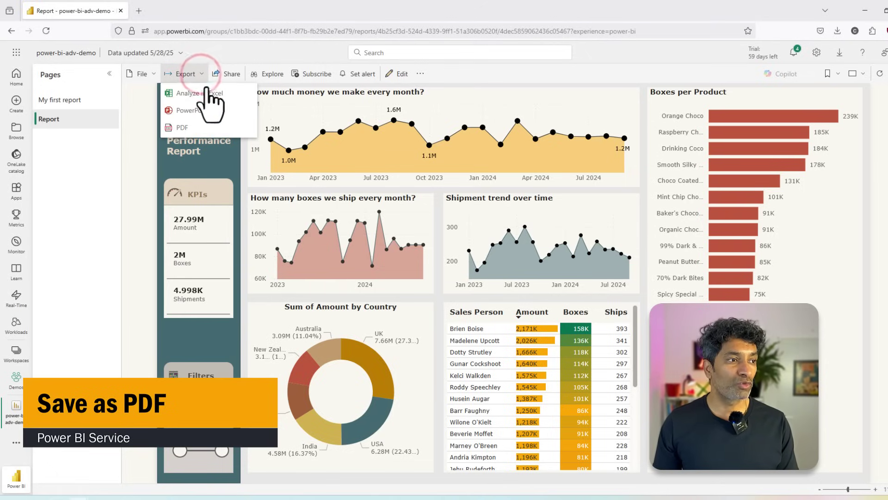
{"action": "left_click", "coordinate": [177, 125]}
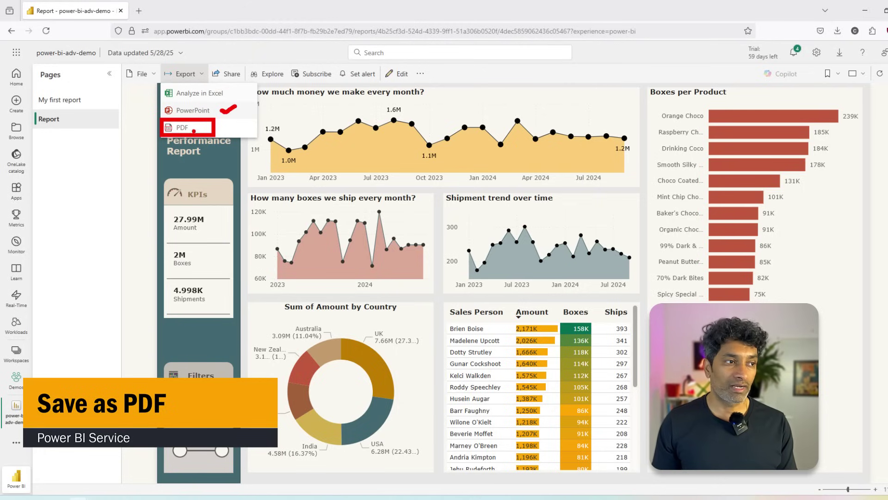
{"action": "left_click", "coordinate": [184, 128]}
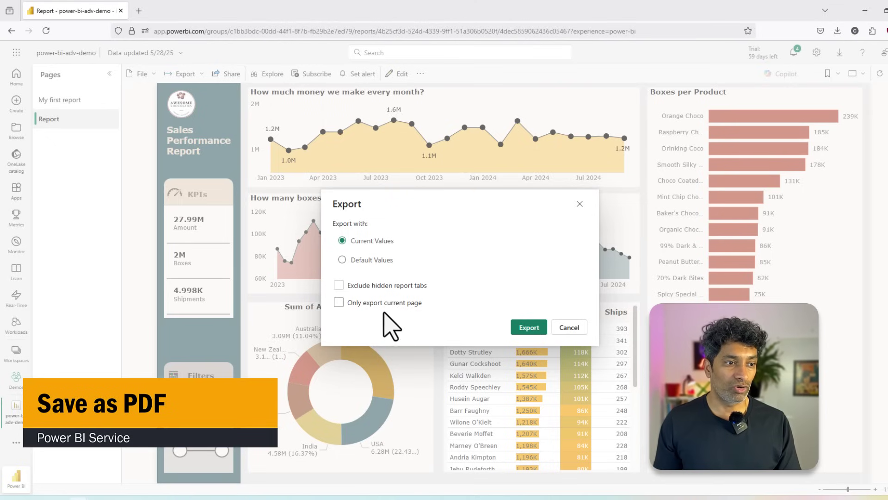
{"action": "left_click", "coordinate": [380, 305]}
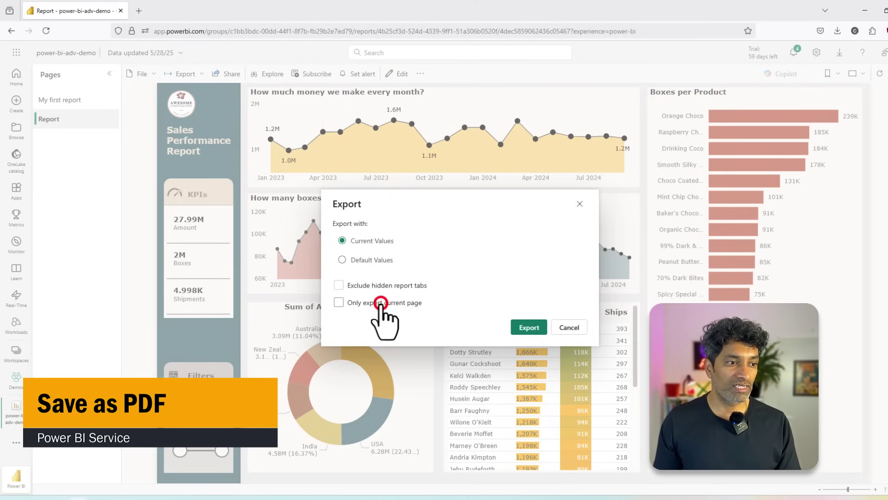
{"action": "left_click", "coordinate": [527, 329]}
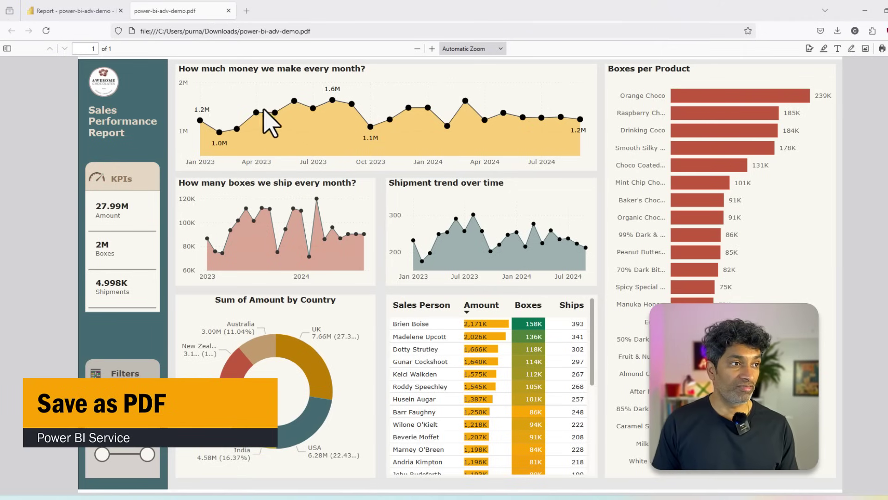
- Scroll through the exported one-page report PDF in Firefox
{"action": "scroll", "coordinate": [324, 129], "scroll_direction": "up", "scroll_amount": 1}
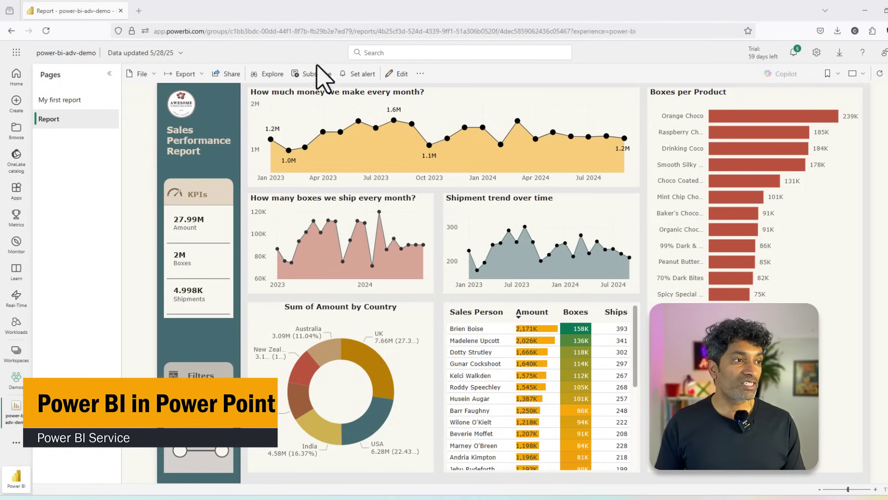
- Copy the report's link from the Share dialog
{"action": "left_click", "coordinate": [224, 74]}
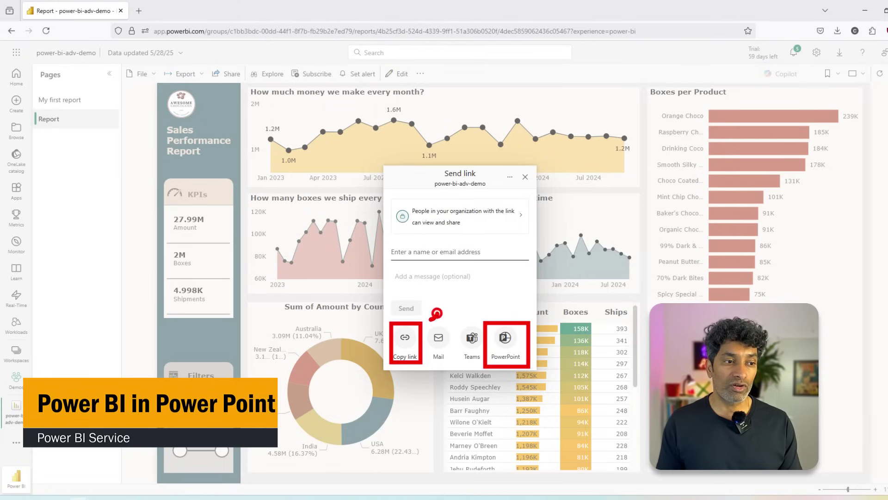
{"action": "left_click", "coordinate": [405, 340]}
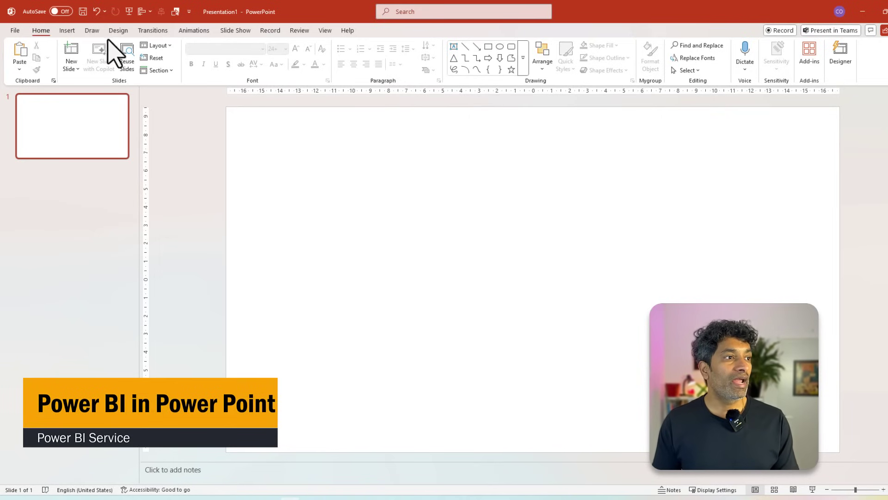
- Insert a Power BI add-in on slide 1, paste the report link, and load it
{"action": "left_click", "coordinate": [69, 31]}
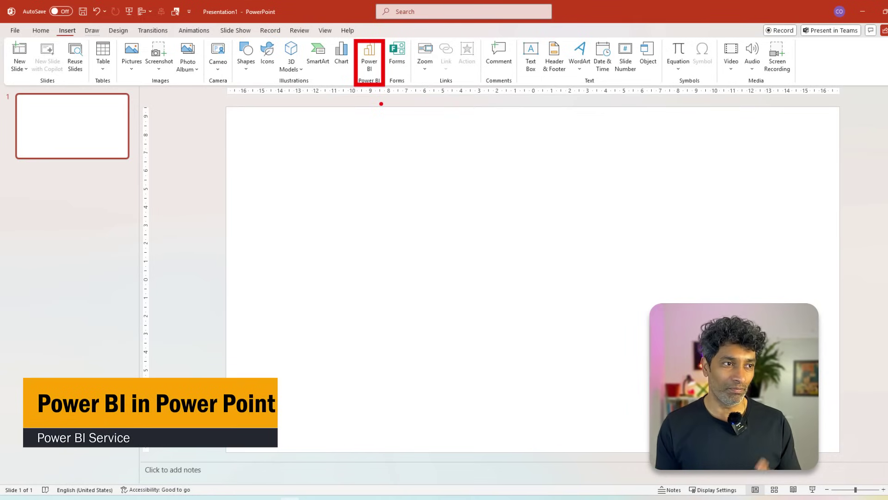
{"action": "left_click", "coordinate": [369, 69]}
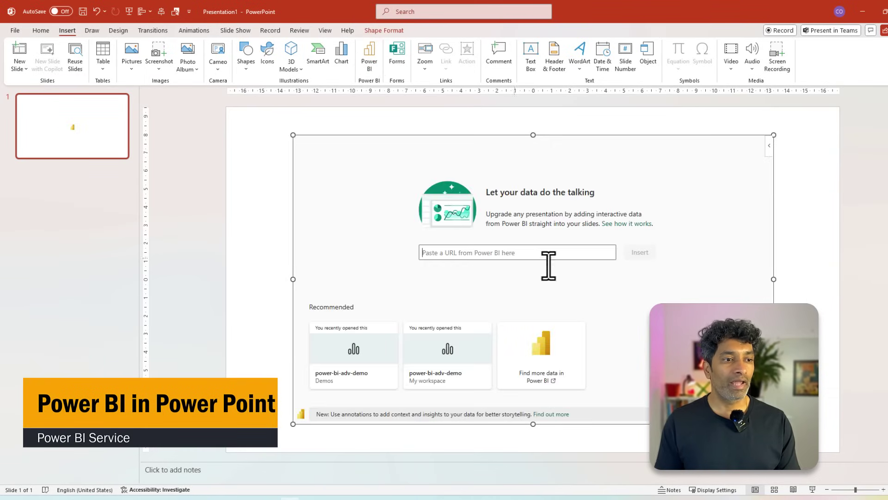
{"action": "key", "text": "ctrl+v"}
{"action": "left_click", "coordinate": [638, 253]}
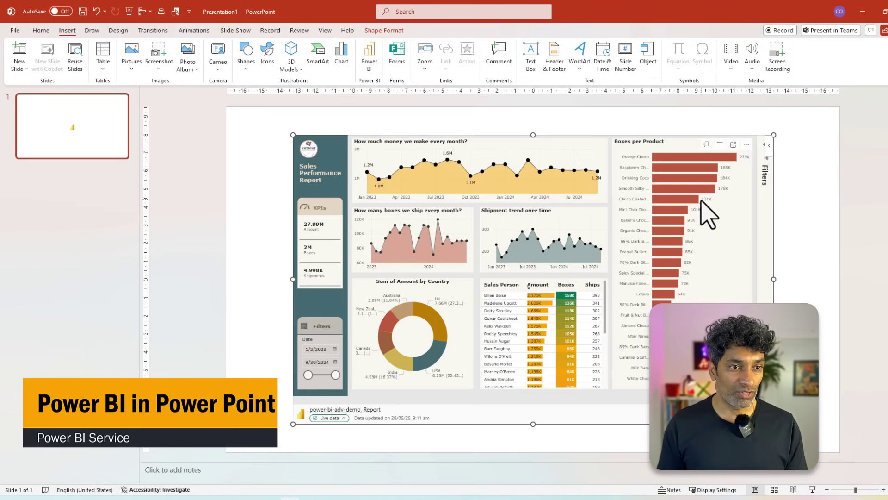
- Test a product-bar filter, clear it, then present full-screen and filter to the fifth and seventh products
{"action": "left_click", "coordinate": [693, 188]}
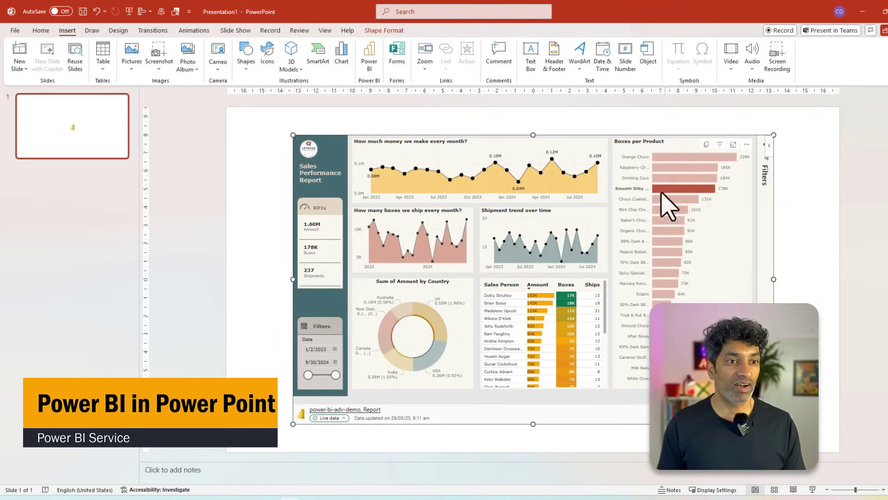
{"action": "left_click", "coordinate": [672, 190]}
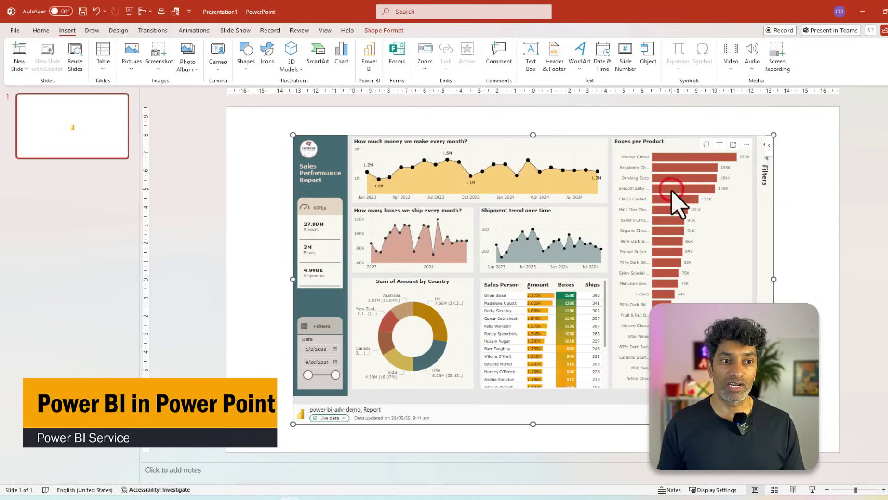
{"action": "left_click", "coordinate": [813, 490]}
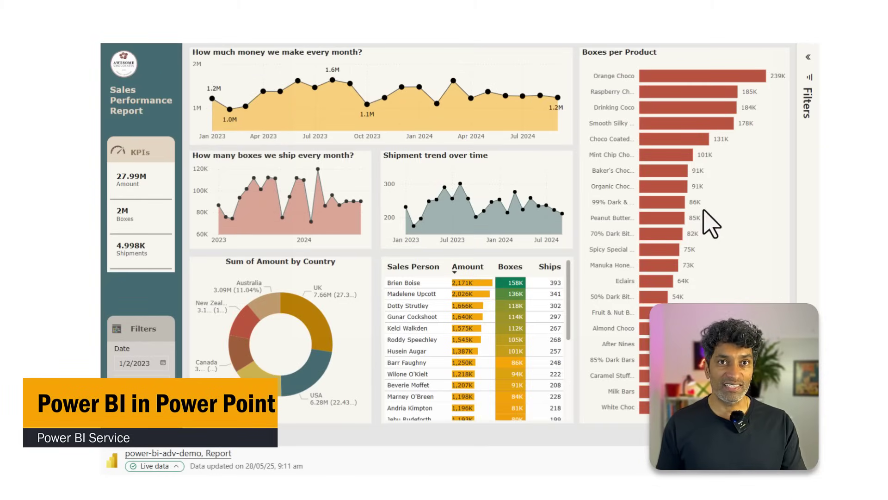
{"action": "left_click", "coordinate": [671, 139]}
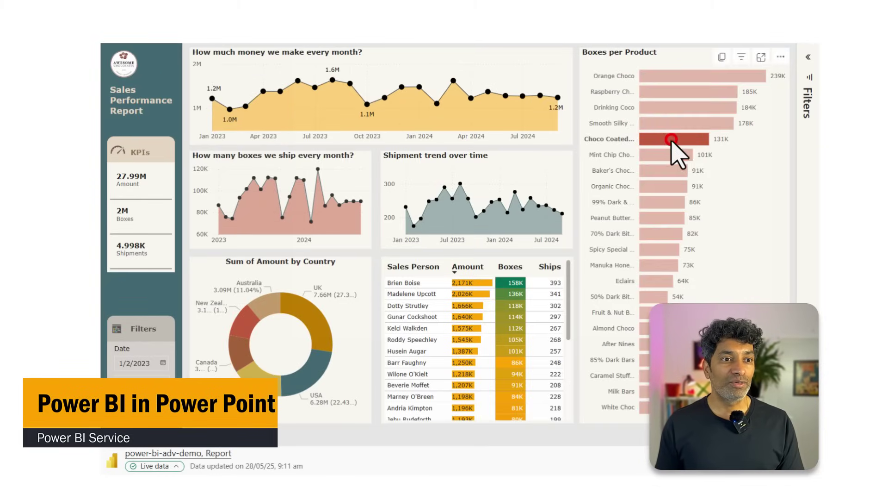
{"action": "left_click", "coordinate": [664, 172]}
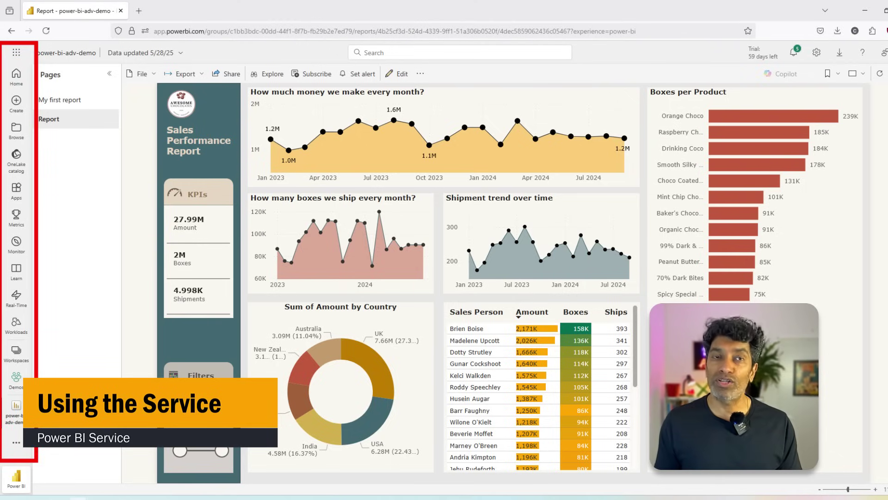
- Go to Home, then Browse to list recent items like Chocolate Dashboard
{"action": "left_click", "coordinate": [18, 76]}
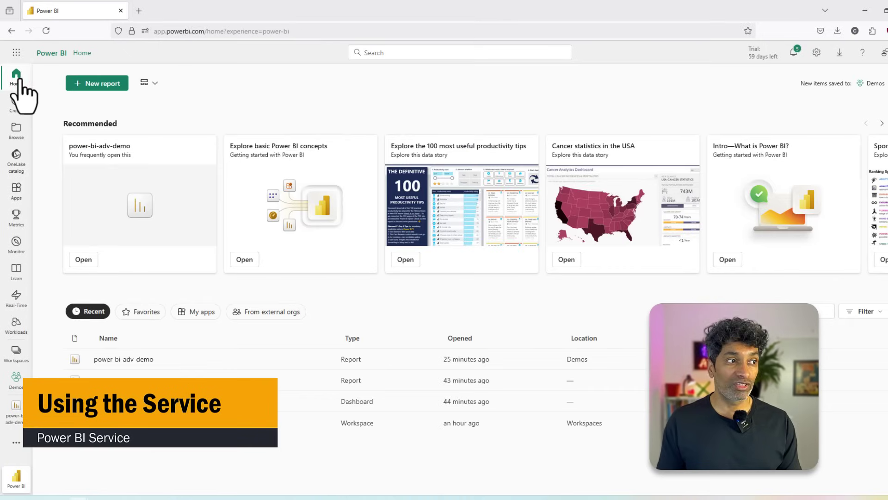
{"action": "left_click", "coordinate": [18, 132]}
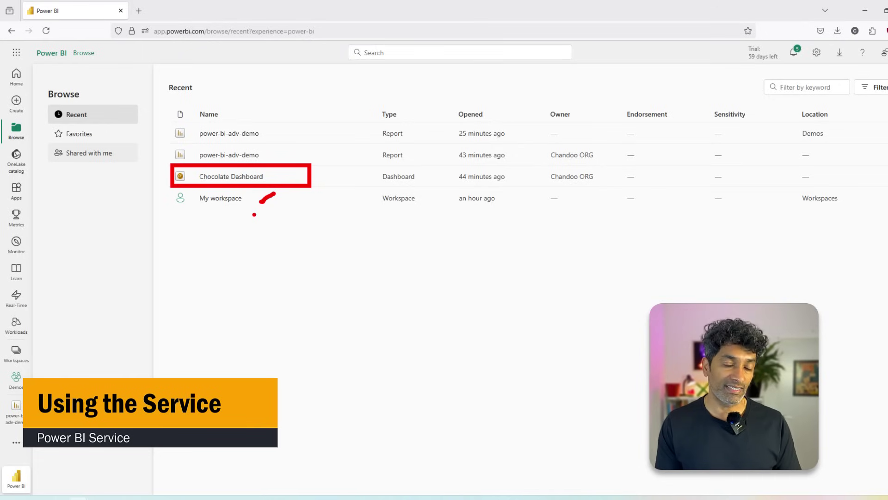
- Open Chocolate Dashboard from the Recent list
{"action": "left_click", "coordinate": [238, 179]}
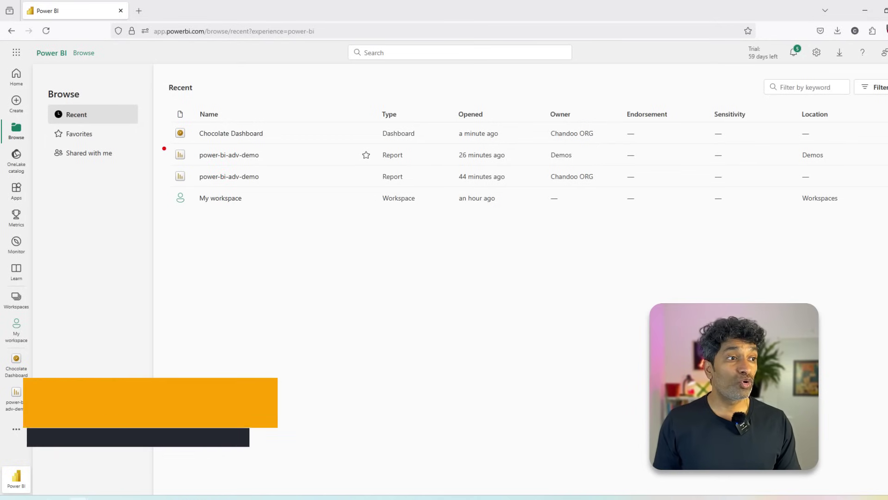
- Star the power-bi-adv-demo report as a favorite
{"action": "left_click_drag", "start_coordinate": [164, 148], "coordinate": [278, 169]}
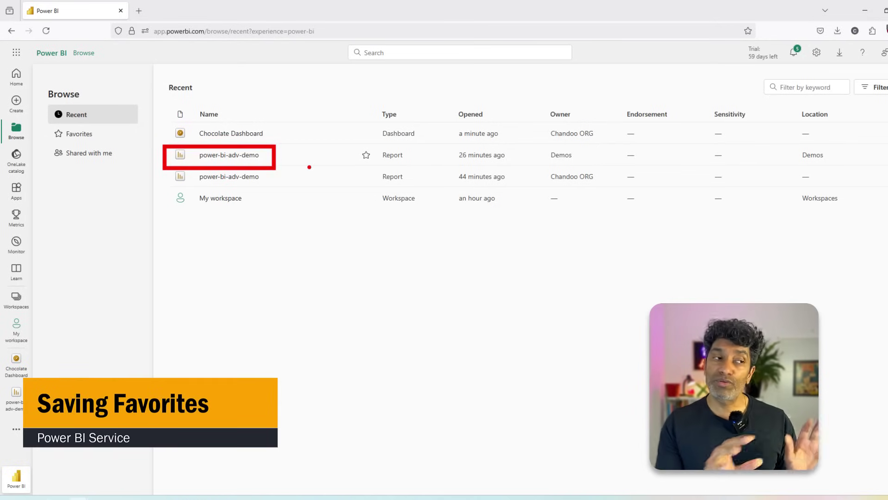
{"action": "key", "text": "Escape"}
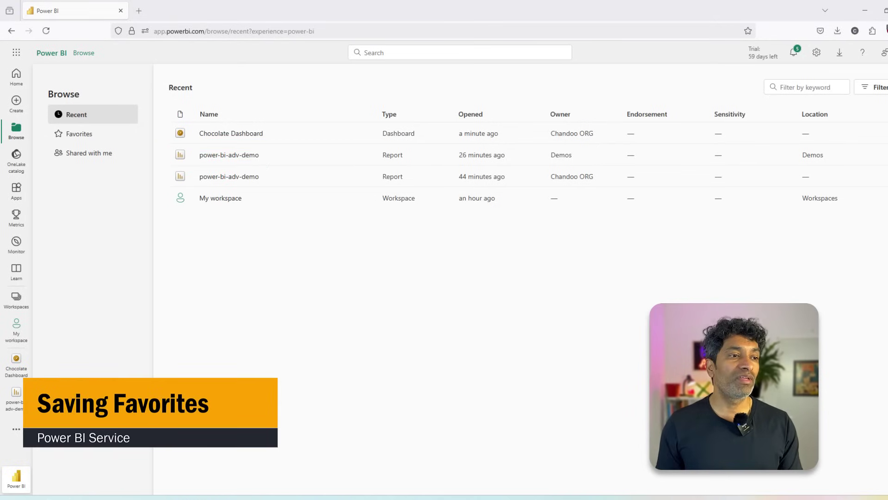
{"action": "left_click", "coordinate": [366, 155]}
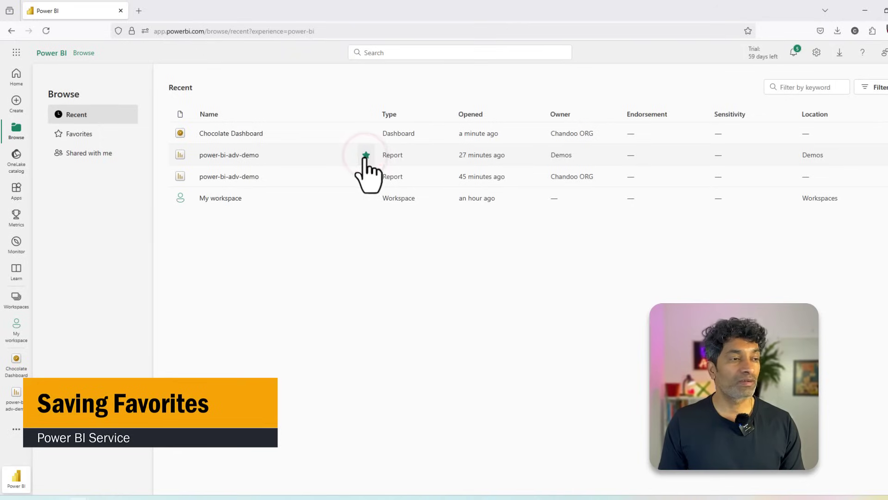
- Check the Favorites list, then view the Shared with me items
{"action": "left_click", "coordinate": [79, 133]}
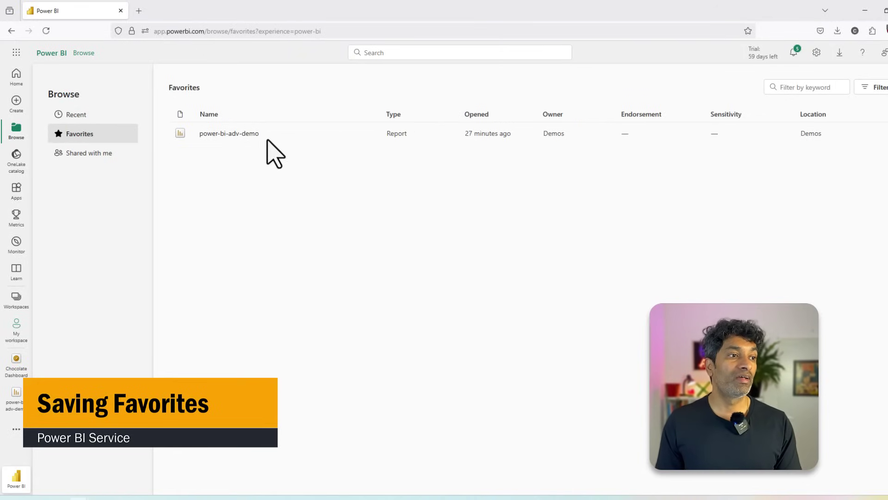
{"action": "left_click", "coordinate": [96, 153]}
{"action": "scroll", "coordinate": [675, 231], "scroll_direction": "down", "scroll_amount": 3}
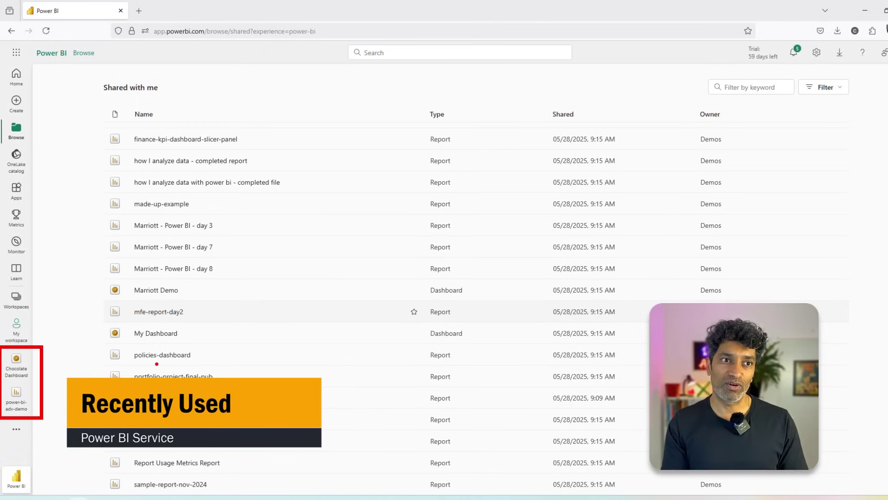
- Reopen power-bi-adv-demo and save it as a browser bookmark named 'My sales report'
{"action": "left_click", "coordinate": [12, 401]}
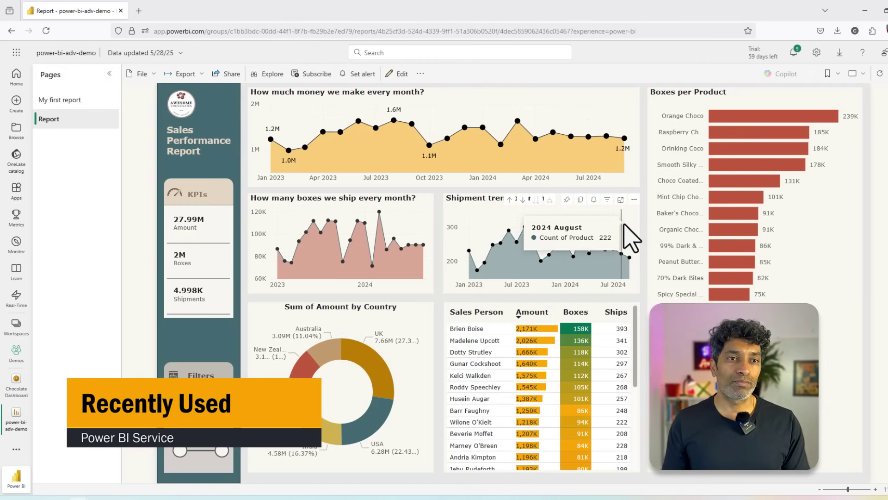
{"action": "mouse_move", "coordinate": [625, 225]}
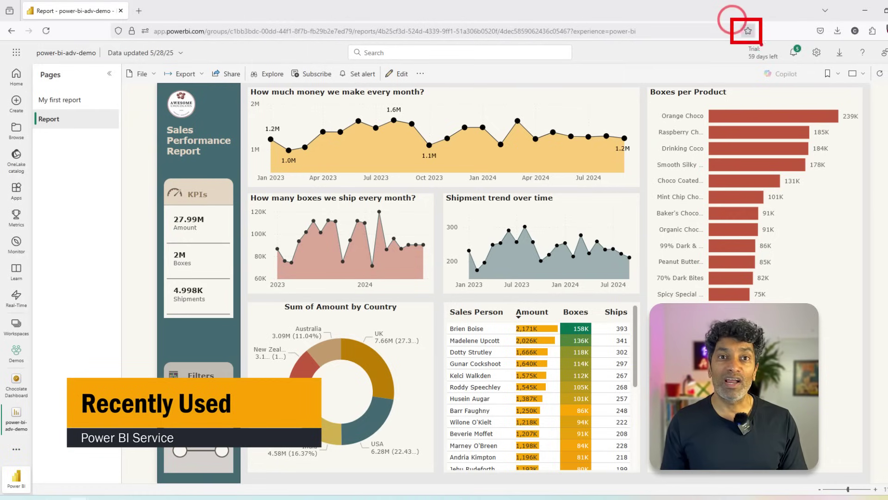
{"action": "left_click", "coordinate": [748, 31]}
{"action": "type", "text": "My "}
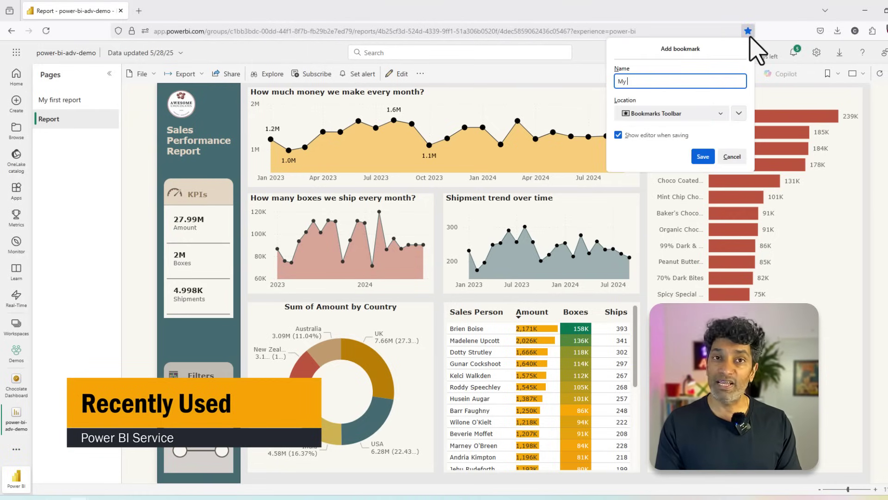
{"action": "type", "text": "sales report"}
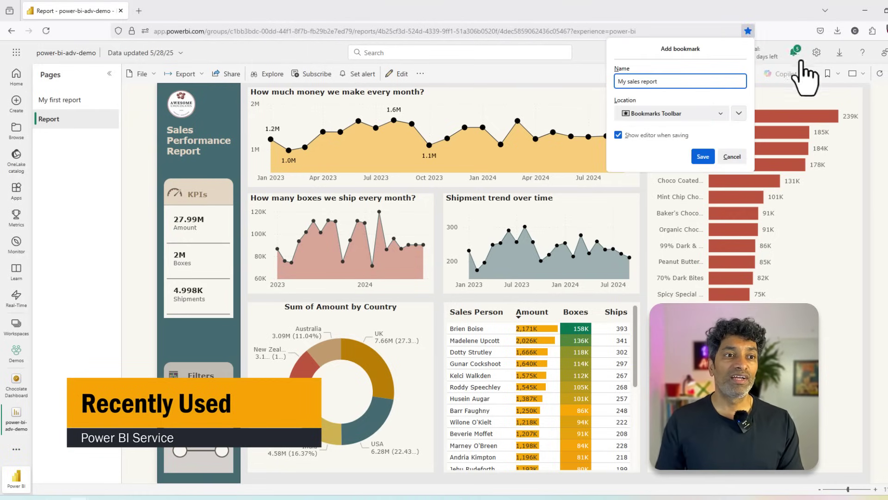
{"action": "left_click", "coordinate": [704, 156]}
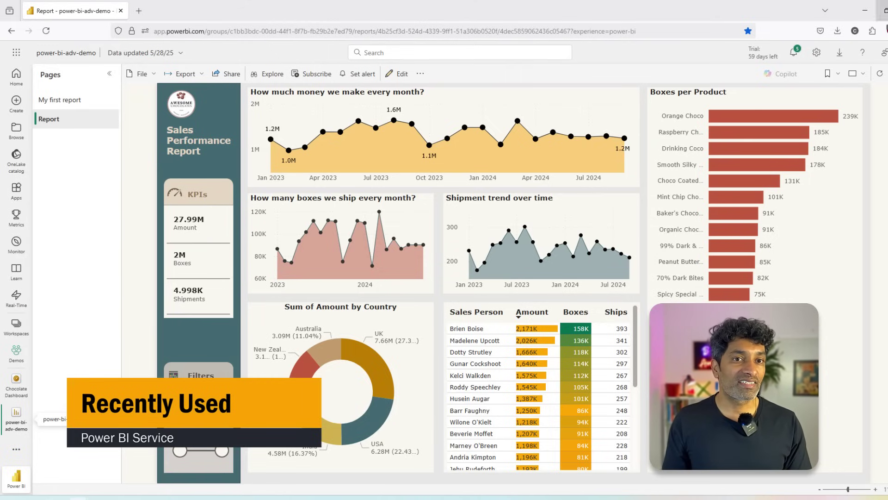
- Show the Firefox bookmarks toolbar and open the report via 'My sales report'
{"action": "left_click", "coordinate": [885, 31]}
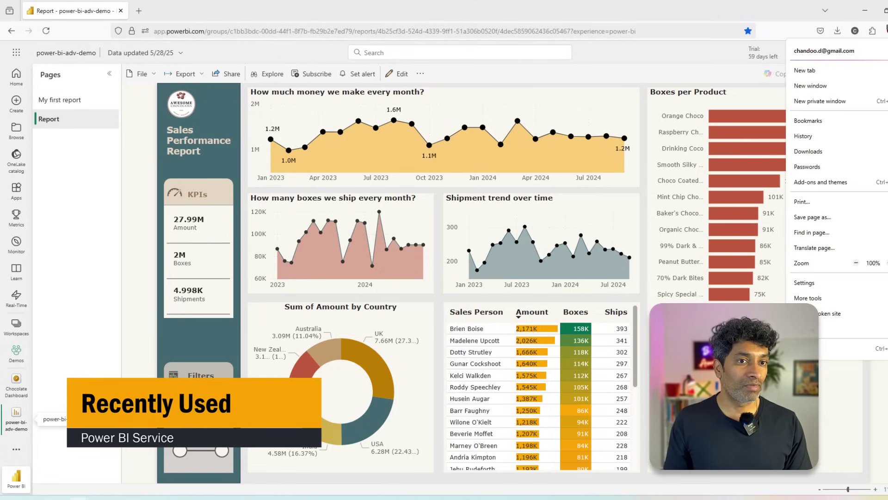
{"action": "left_click", "coordinate": [850, 121]}
{"action": "left_click", "coordinate": [850, 120]}
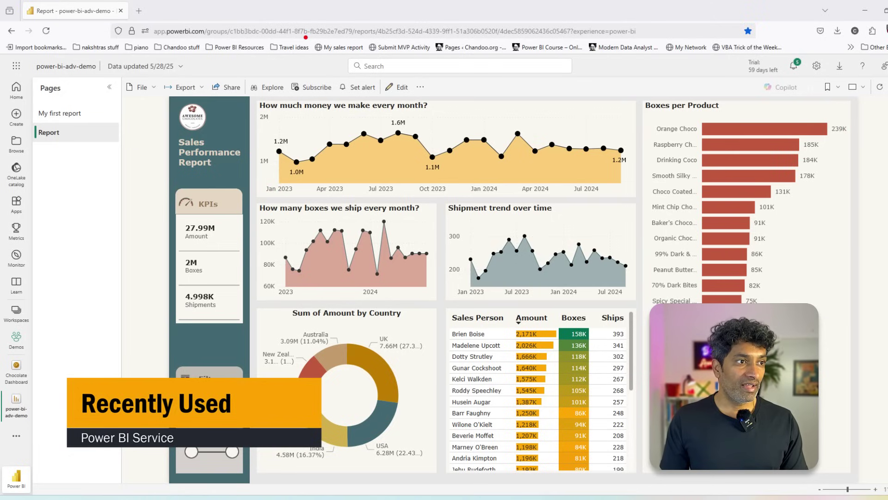
{"action": "left_click", "coordinate": [342, 48]}
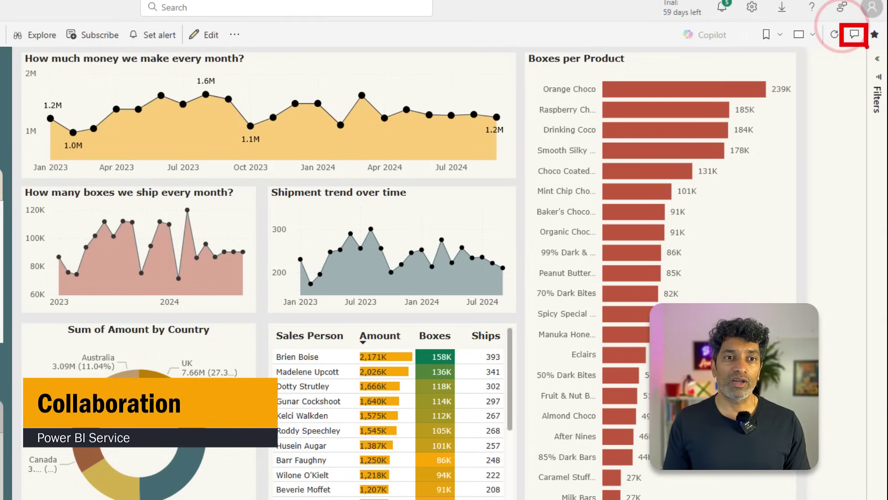
- Open the report's Comments pane and start a comment with an @ mention
{"action": "left_click", "coordinate": [854, 34]}
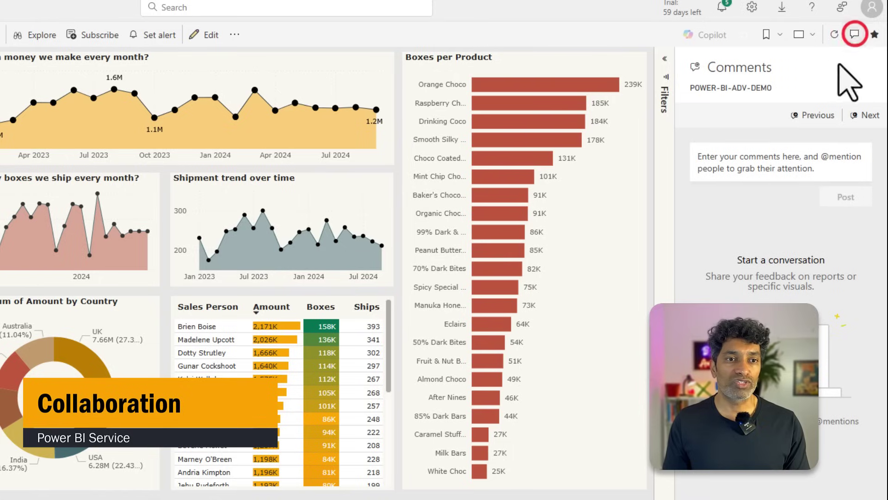
{"action": "left_click", "coordinate": [743, 164]}
{"action": "type", "text": "@"}
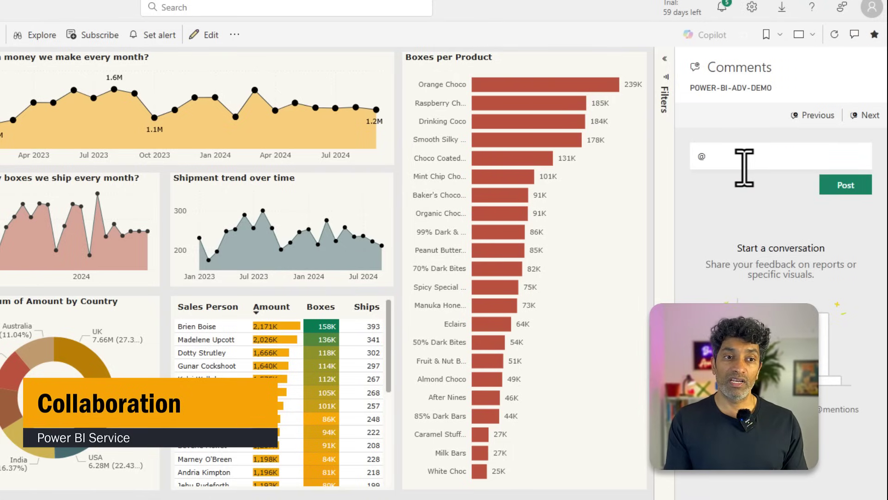